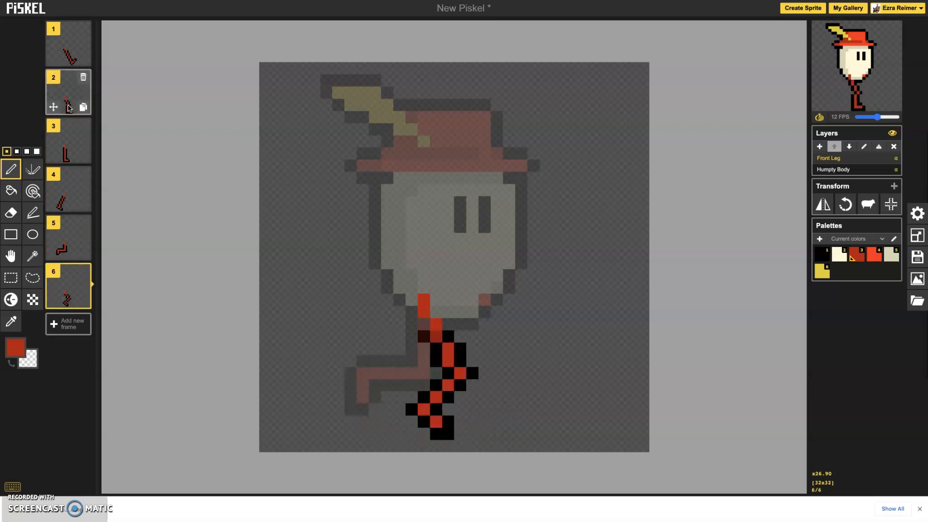
# Go to frame 1 and add a new layer named Back Leg.
pyautogui.press('Up')
pyautogui.press('Up')
pyautogui.press('Up')
pyautogui.press('Up')
pyautogui.press('Up')
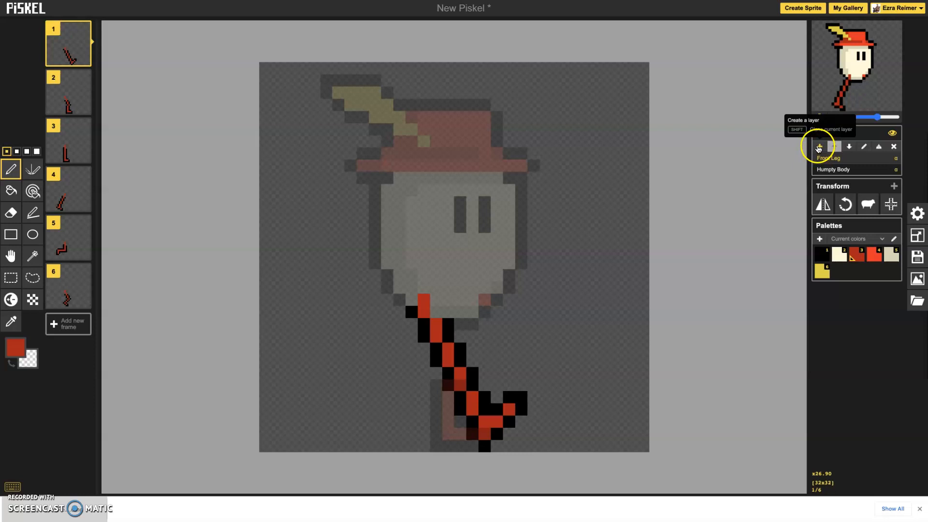
pyautogui.click(819, 146)
pyautogui.doubleClick(830, 159)
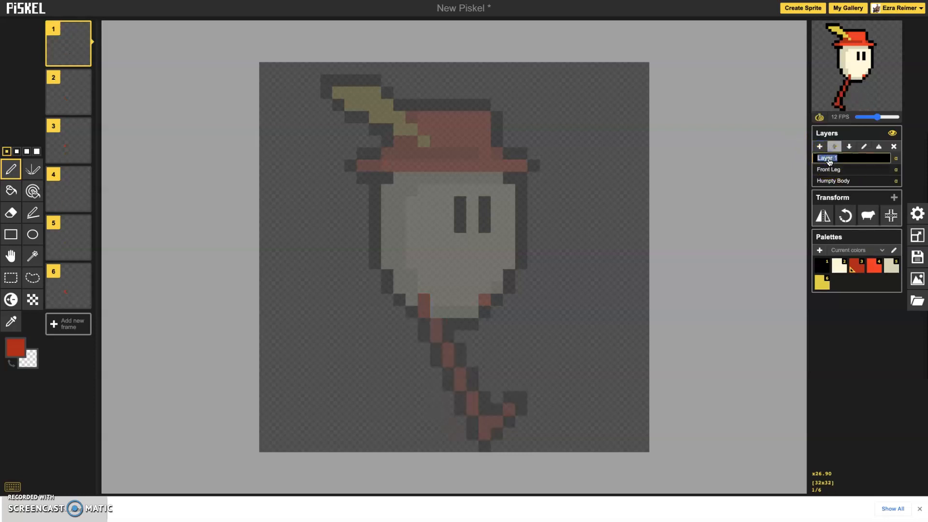
pyautogui.write('Back Leg')
pyautogui.press('Return')
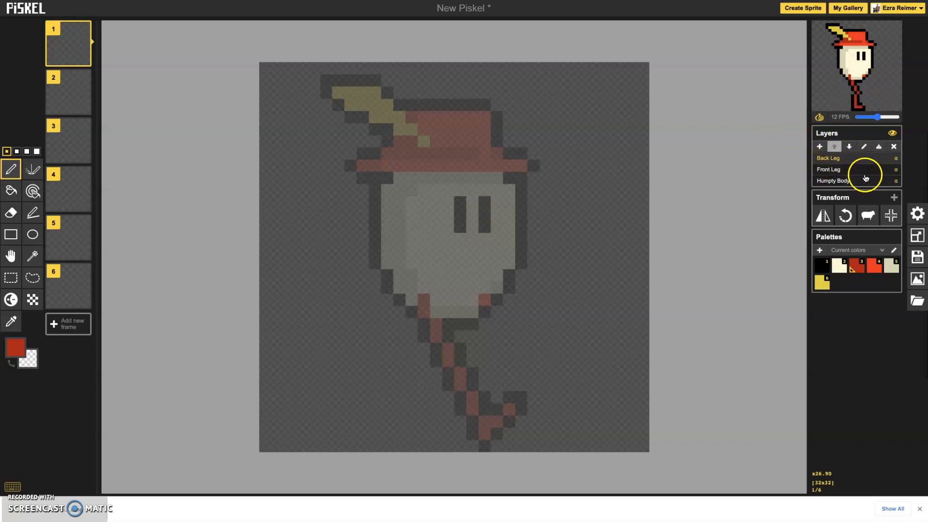
# Move the Back Leg layer beneath the Humpty Body layer and choose dark red #ba0b0b as the primary colour.
pyautogui.click(850, 146)
pyautogui.click(850, 147)
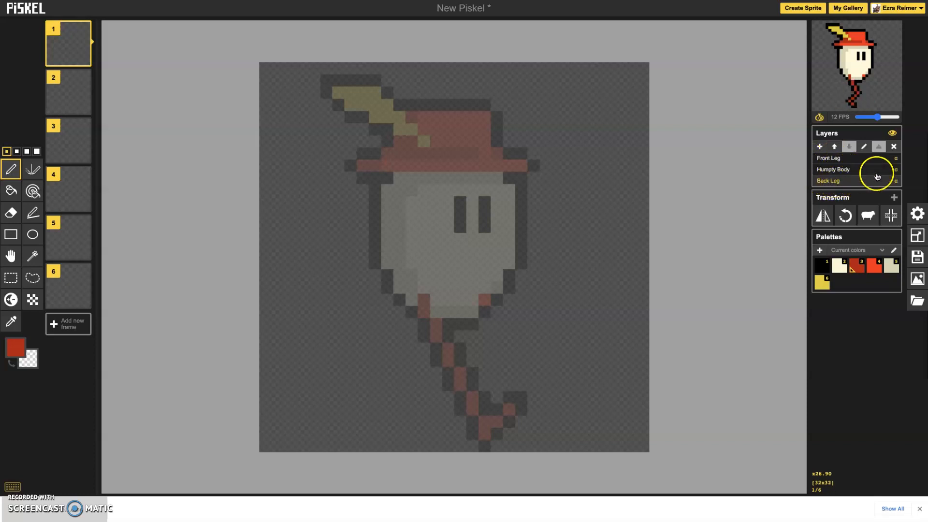
pyautogui.click(20, 346)
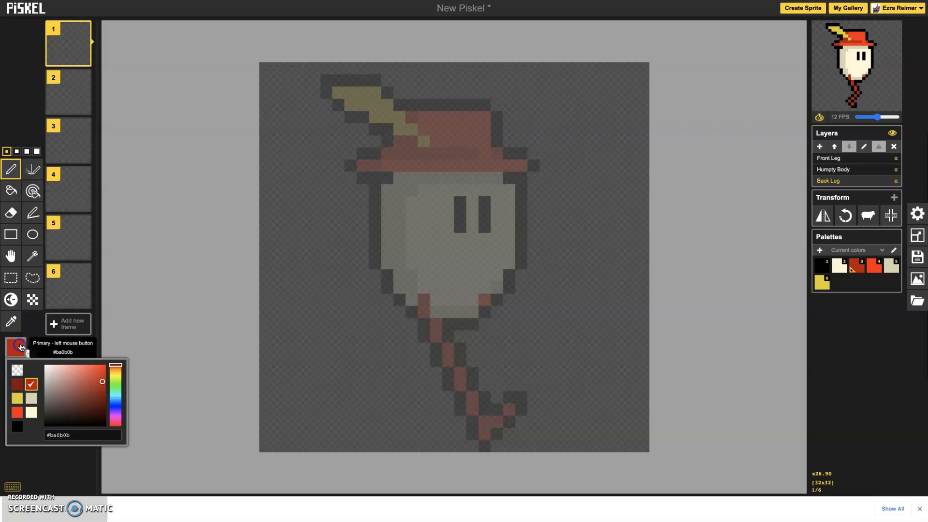
pyautogui.click(32, 384)
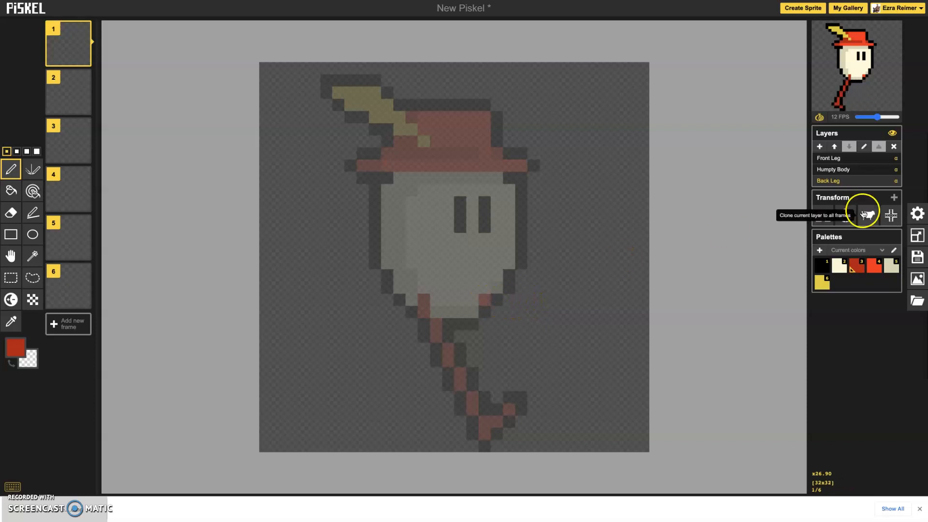
# Set the layer opacity to 0.15 in the settings.
pyautogui.click(917, 214)
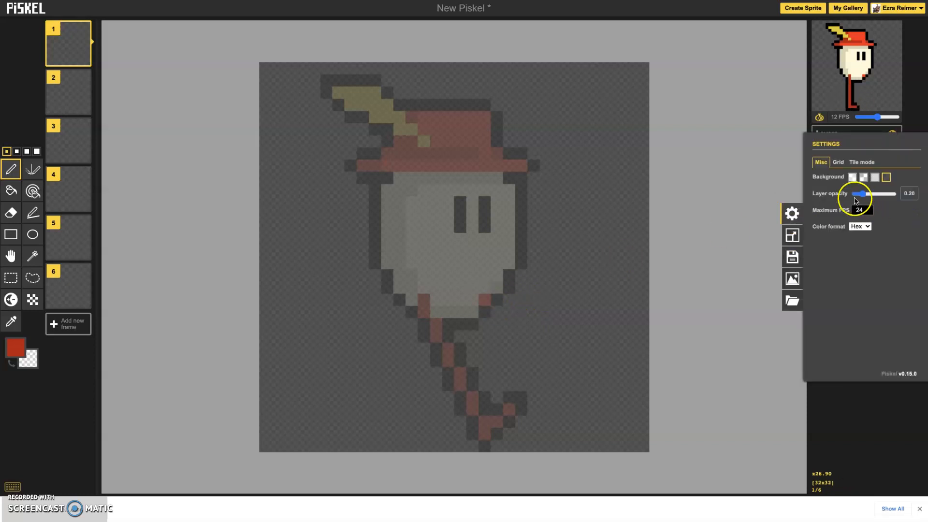
pyautogui.moveTo(864, 194); pyautogui.dragTo(864, 194)
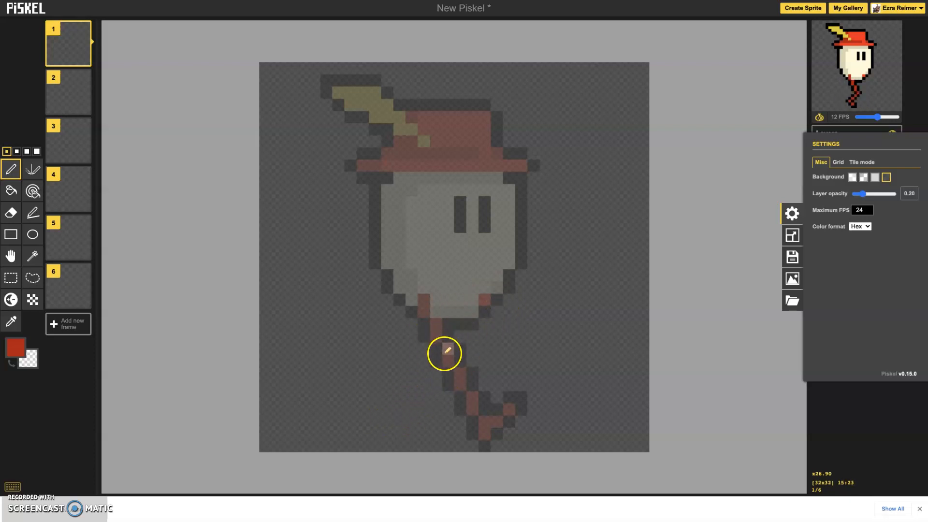
pyautogui.moveTo(863, 194)
pyautogui.mouseDown()
pyautogui.moveTo(904, 194)
pyautogui.moveTo(860, 195)
pyautogui.mouseUp()
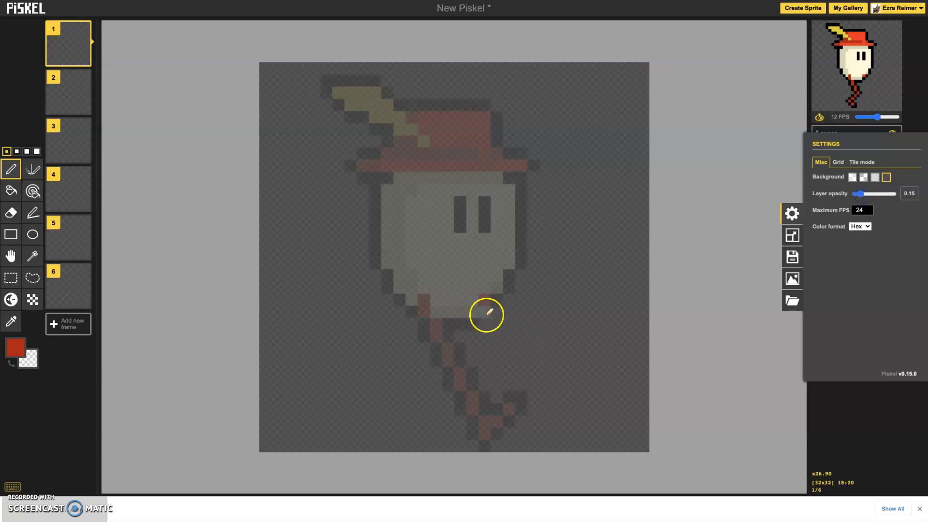
# Draw frame 1's back leg in dark red, stepping diagonally down and left from the right hip, using frame 4's front leg as reference.
pyautogui.click(486, 303)
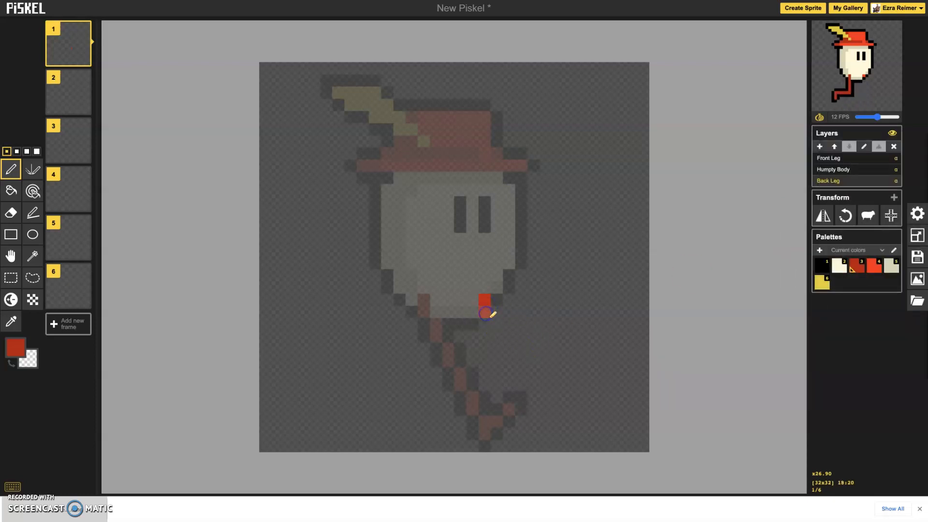
pyautogui.moveTo(84, 51)
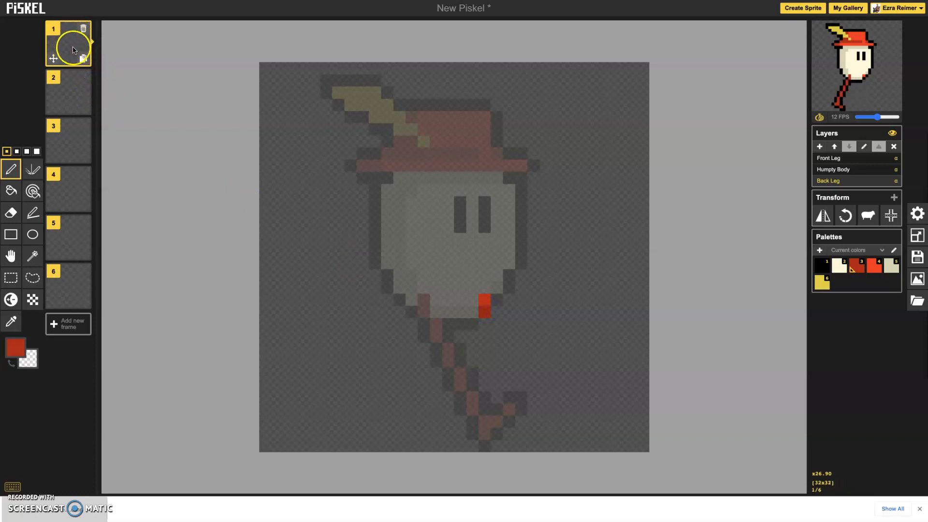
pyautogui.click(72, 187)
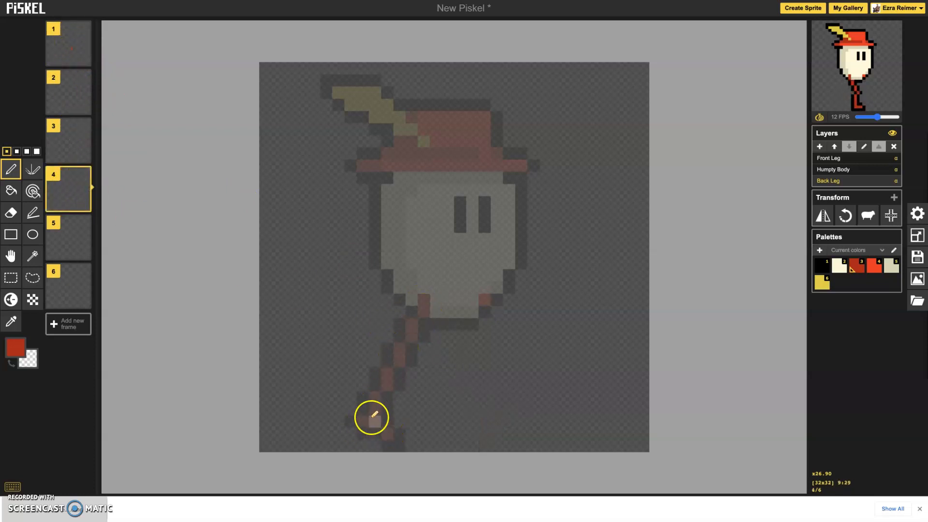
pyautogui.click(67, 42)
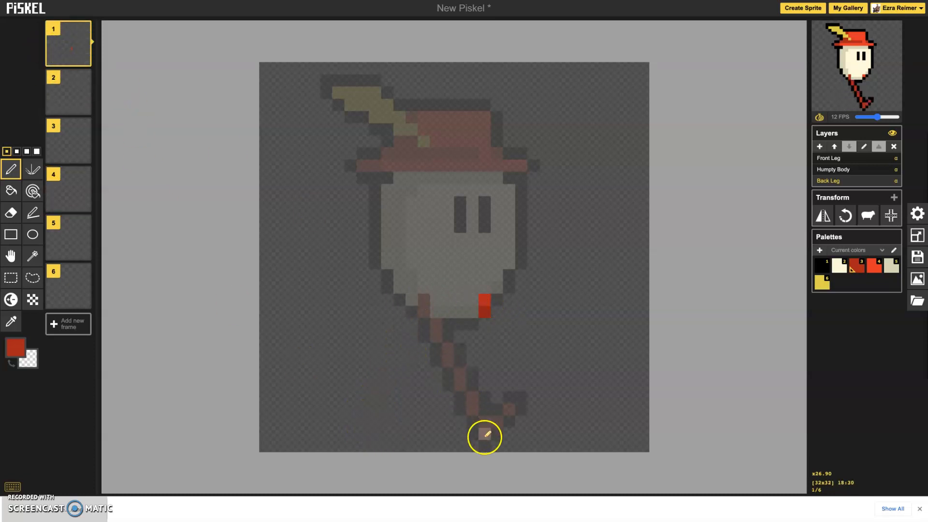
pyautogui.click(471, 335)
pyautogui.click(459, 362)
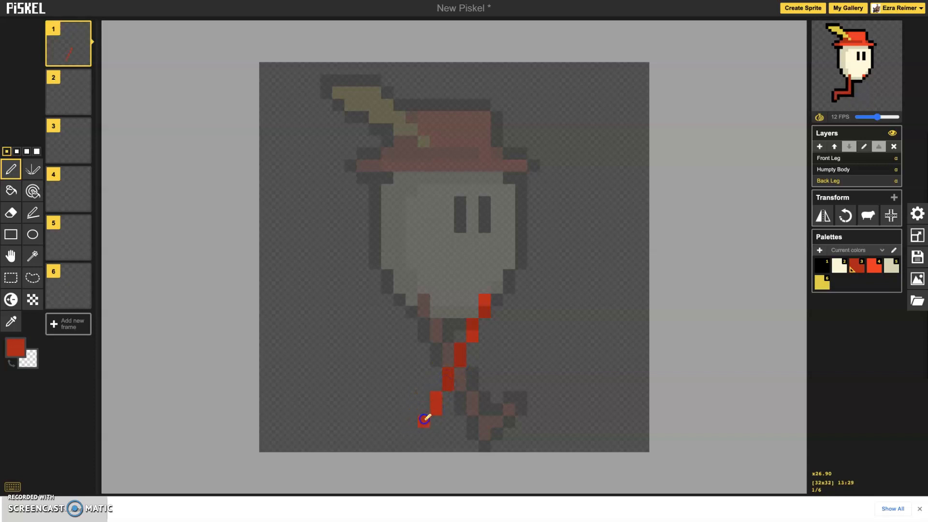
# Draw the foot on frame 1's back leg with the heel to the left and the toe at lower right, erasing the stray pixel.
pyautogui.click(436, 434)
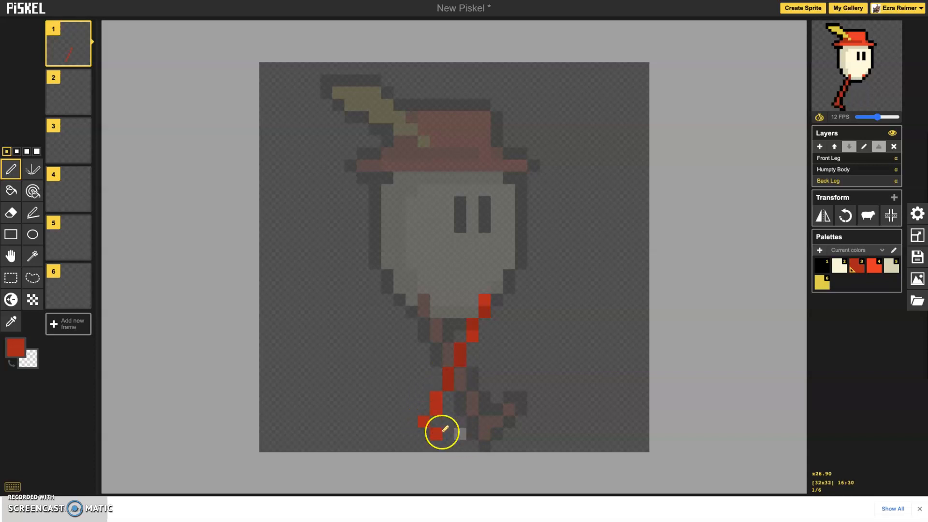
pyautogui.click(424, 409)
pyautogui.click(414, 410)
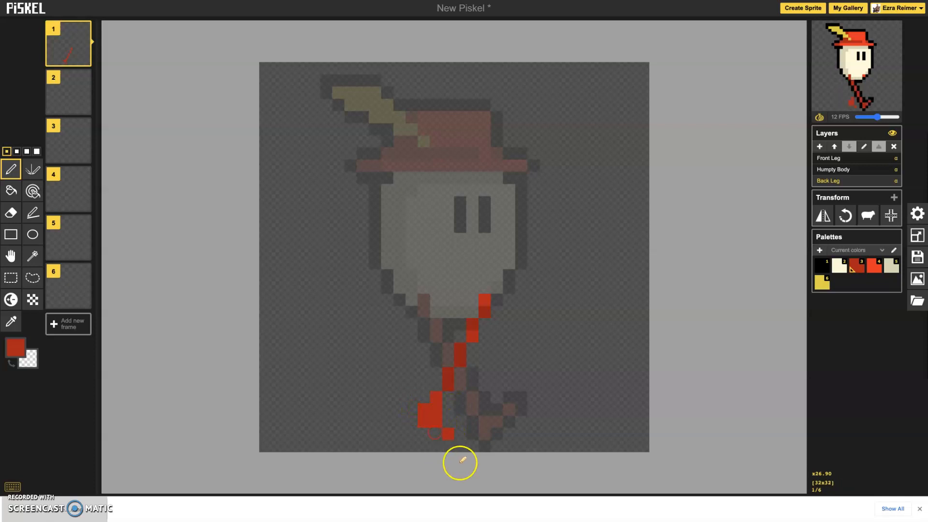
pyautogui.rightClick(424, 423)
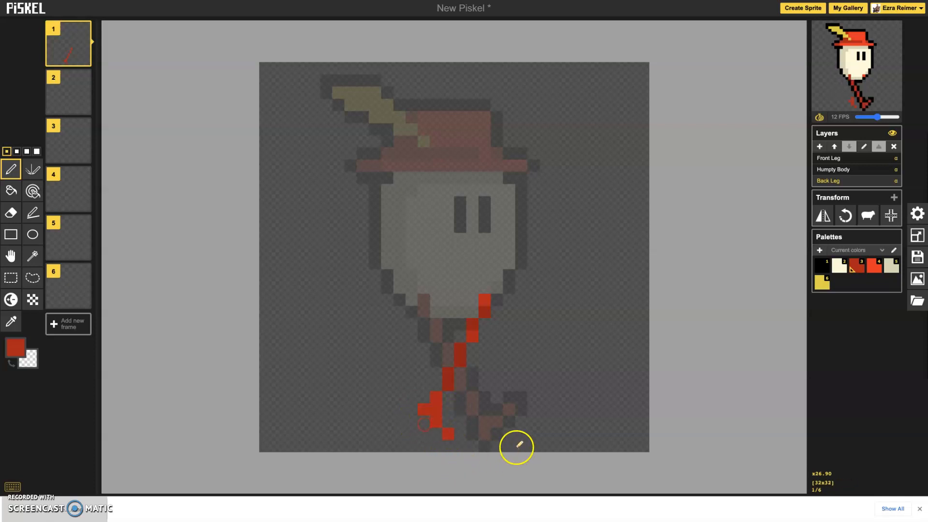
pyautogui.click(61, 194)
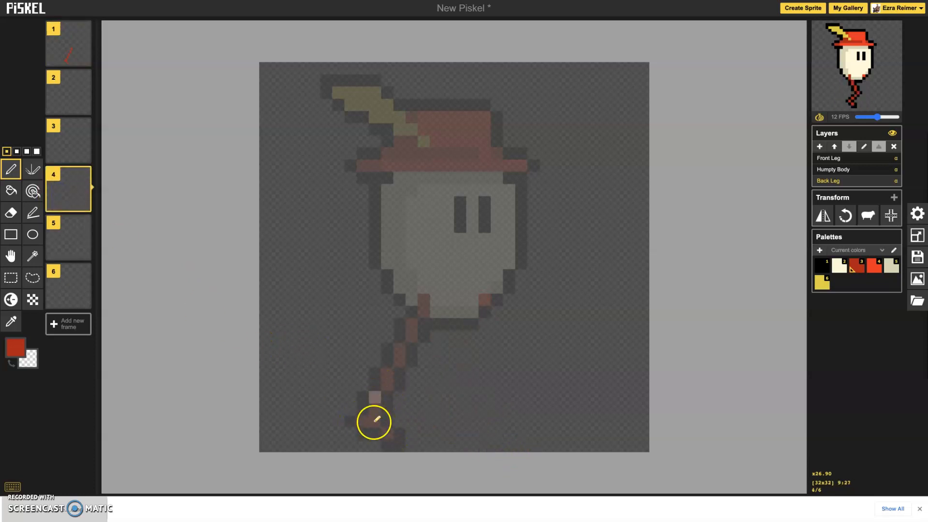
pyautogui.click(65, 54)
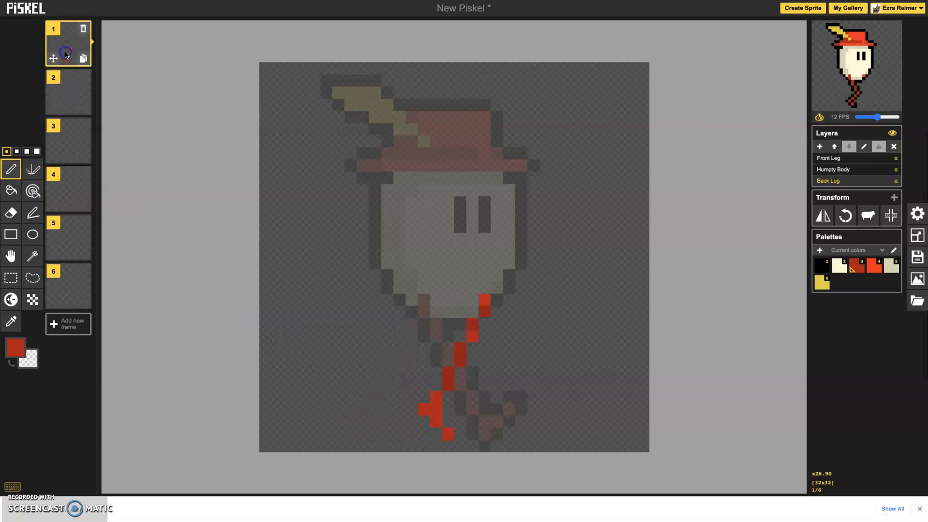
pyautogui.rightClick(425, 410)
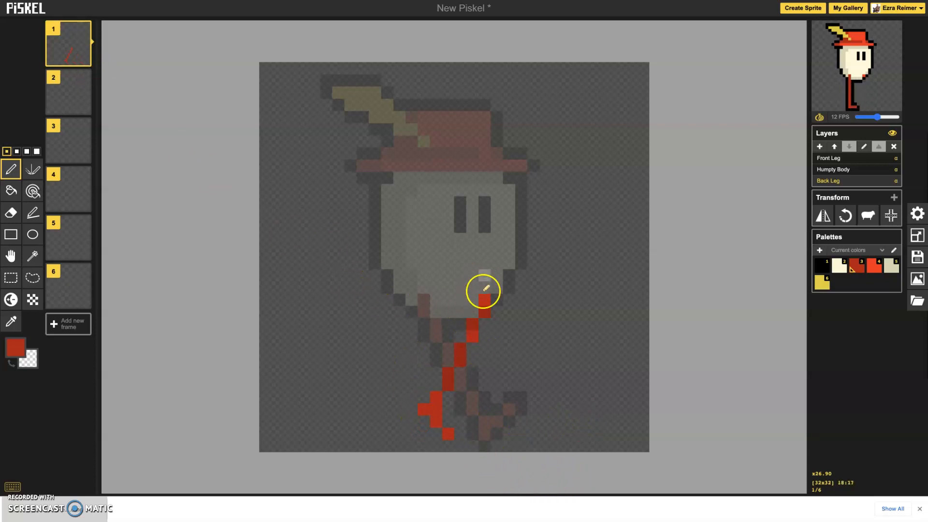
# Draw frame 2's back leg in dark red with a vertical thigh, a shin bent horizontally back left and the foot pointing down.
pyautogui.click(62, 92)
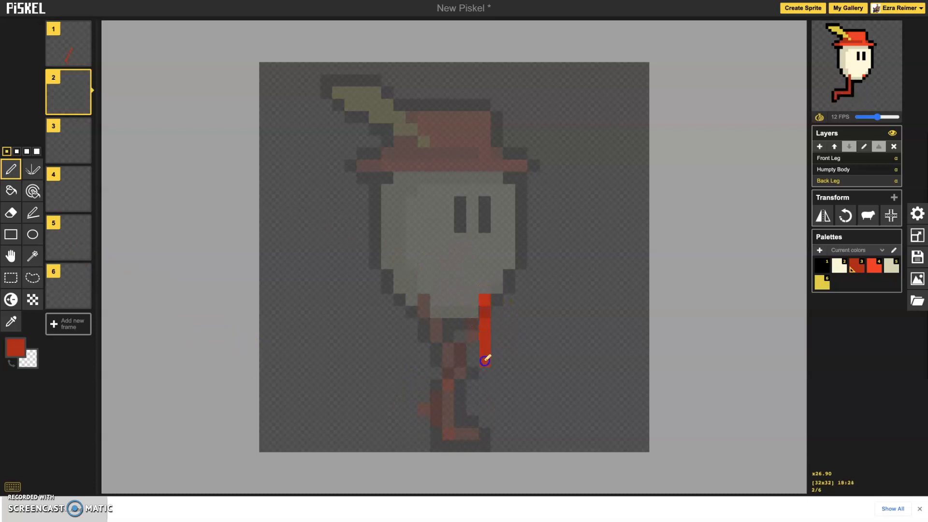
pyautogui.click(437, 373)
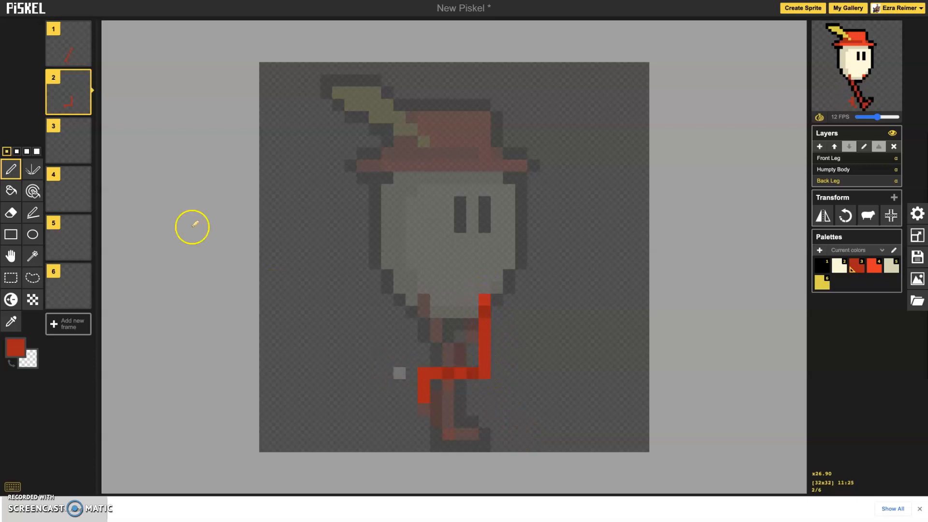
# Draw frame 3's back leg in dark red, with the knee bent forward right, the shin angled back left and a short foot.
pyautogui.click(68, 140)
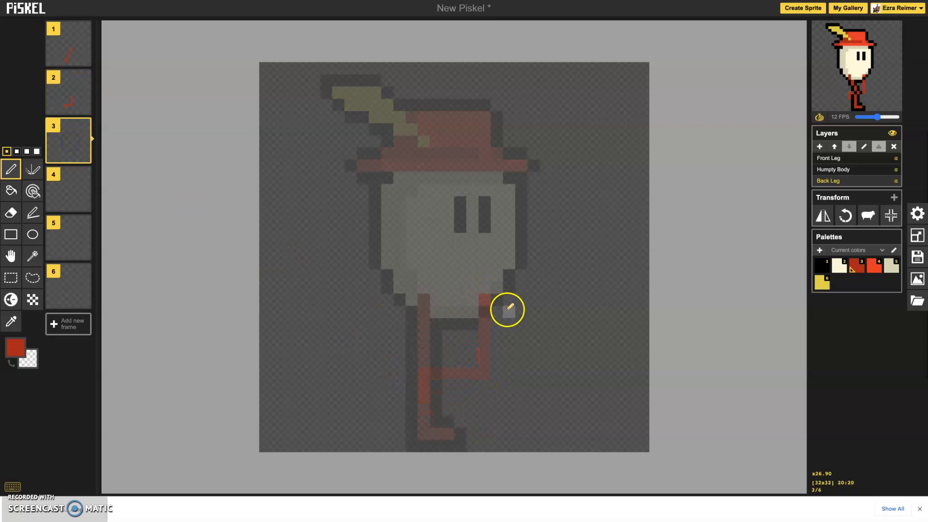
pyautogui.moveTo(488, 310); pyautogui.dragTo(498, 339)
pyautogui.click(510, 349)
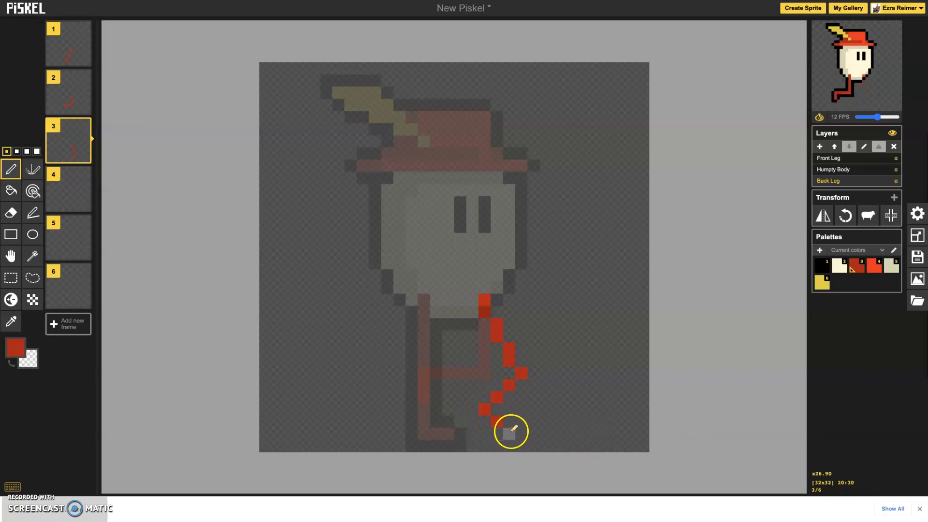
pyautogui.click(497, 421)
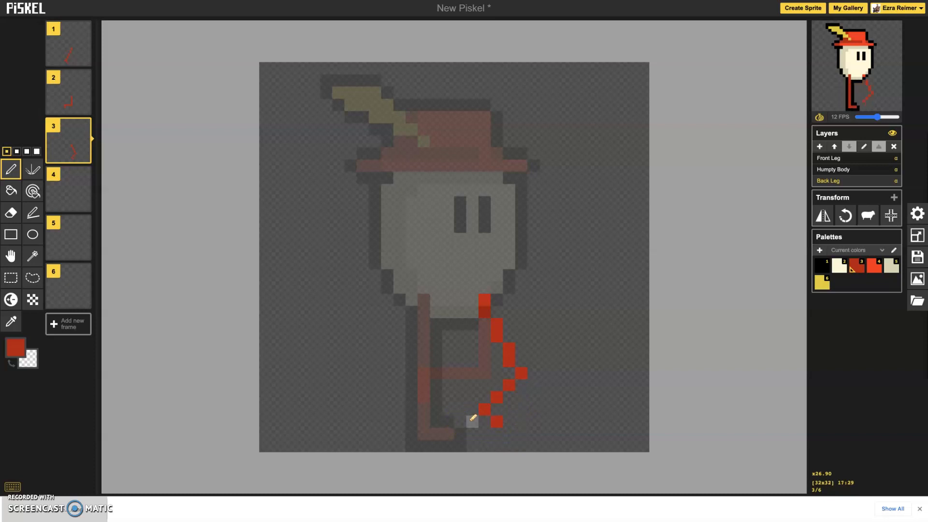
pyautogui.click(484, 419)
pyautogui.click(483, 431)
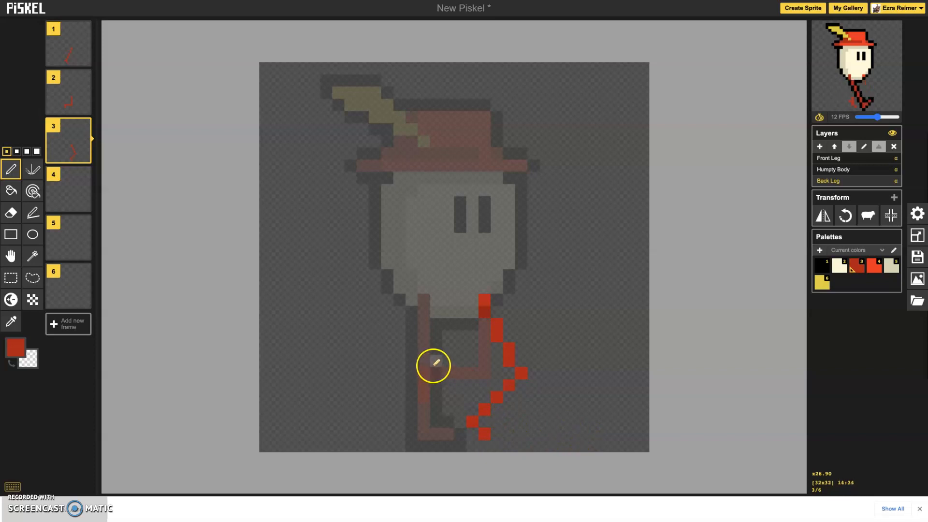
# Draw frame 4's back leg in dark red, extended diagonally down and right from the hip with the toe raised.
pyautogui.press('Down')
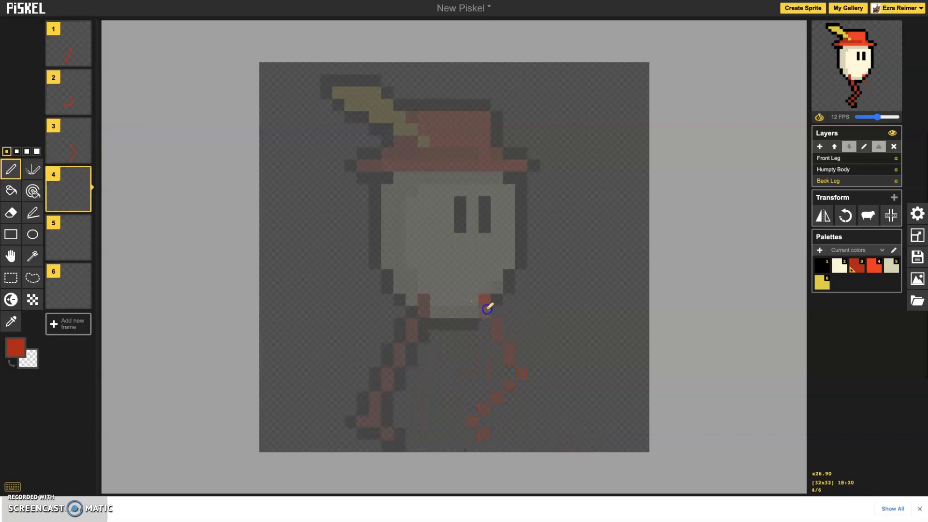
pyautogui.moveTo(488, 301); pyautogui.dragTo(521, 382)
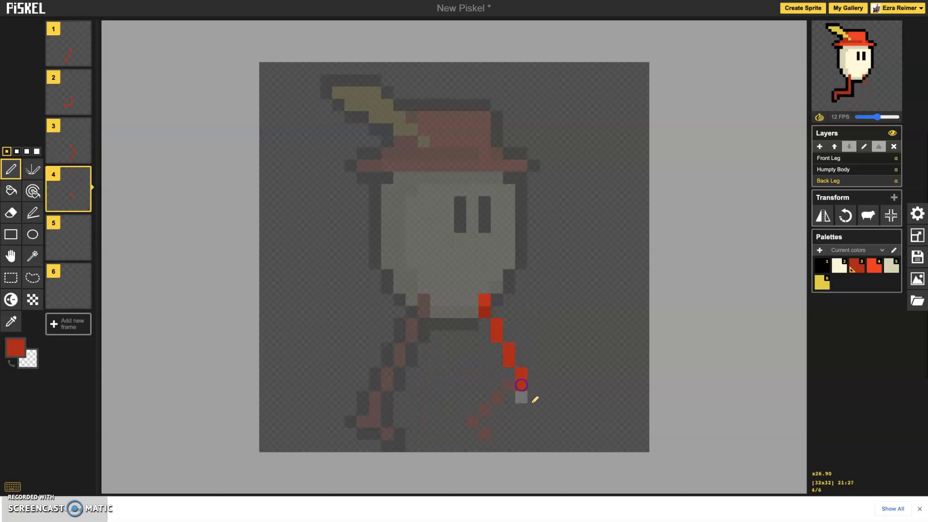
pyautogui.moveTo(545, 415); pyautogui.dragTo(548, 421)
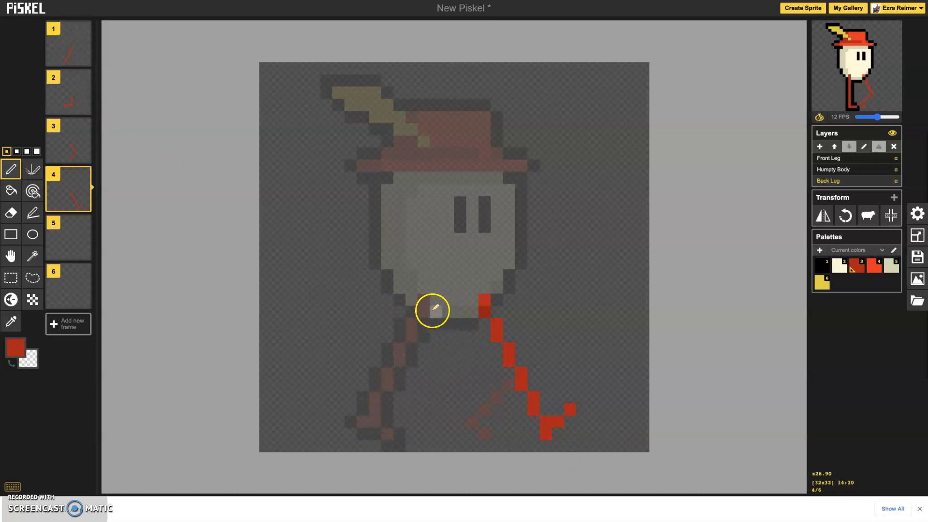
# Draw frame 5's back leg in dark red with a diagonal thigh, a vertical shin and a flat foot pointing right.
pyautogui.press('Down')
pyautogui.click(497, 334)
pyautogui.click(511, 350)
pyautogui.click(522, 376)
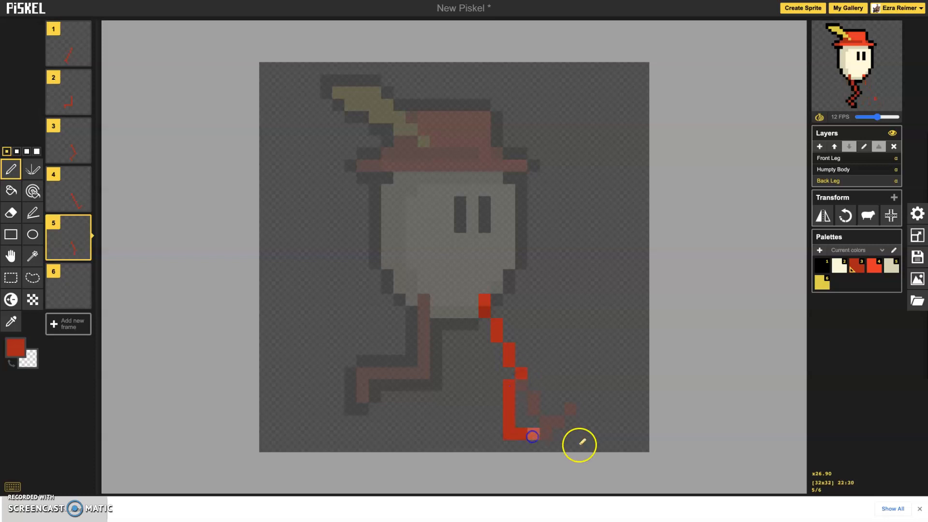
# Draw frame 6's back leg in dark red as a straight vertical line from the hip with a flat foot pointing right.
pyautogui.press('Down')
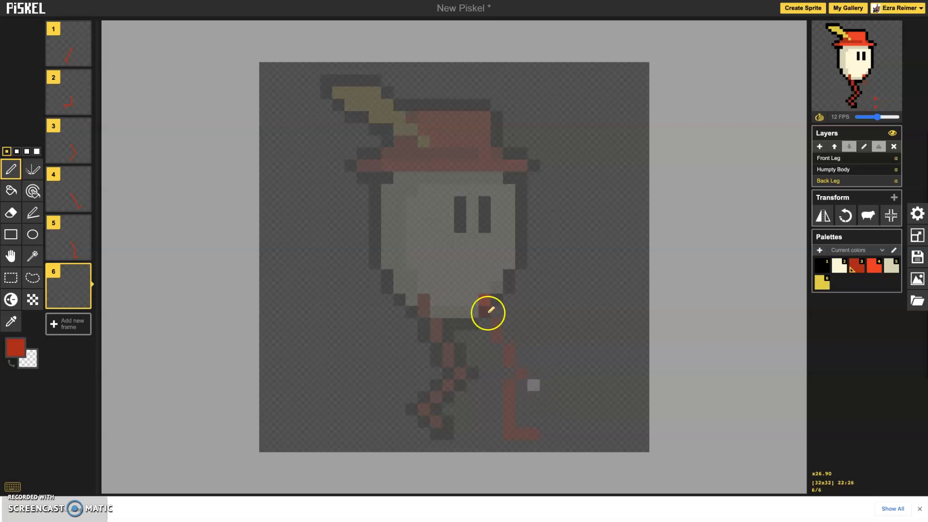
pyautogui.moveTo(485, 309); pyautogui.dragTo(484, 317)
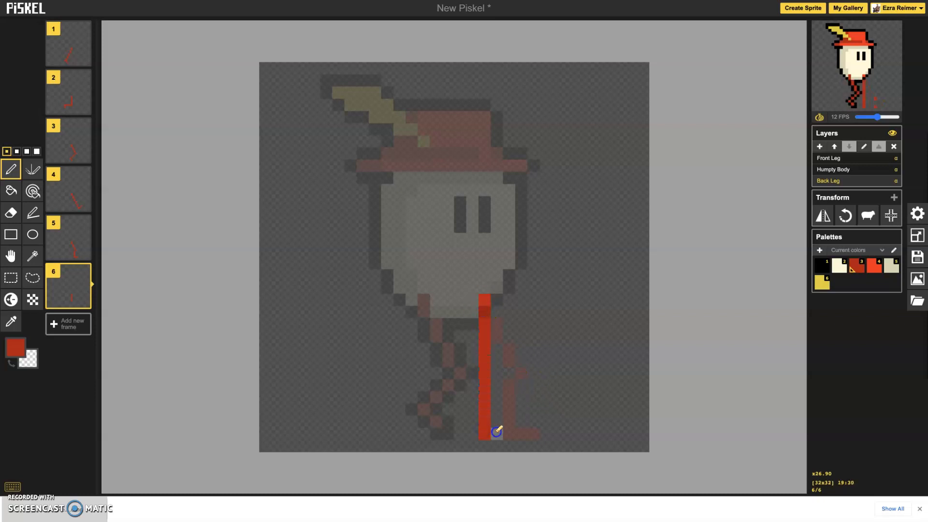
pyautogui.click(510, 434)
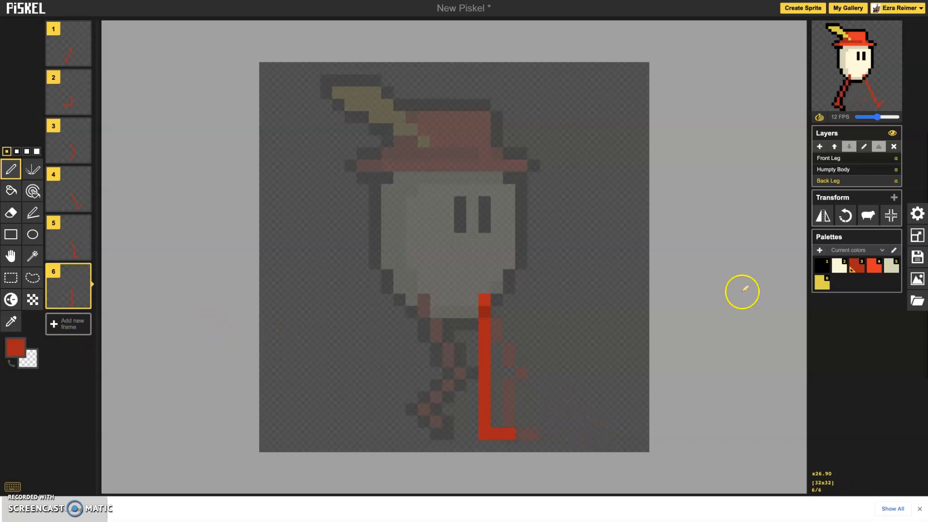
# Outline frame 6's straight back leg and flat foot in black on both sides and under the sole.
pyautogui.click(521, 434)
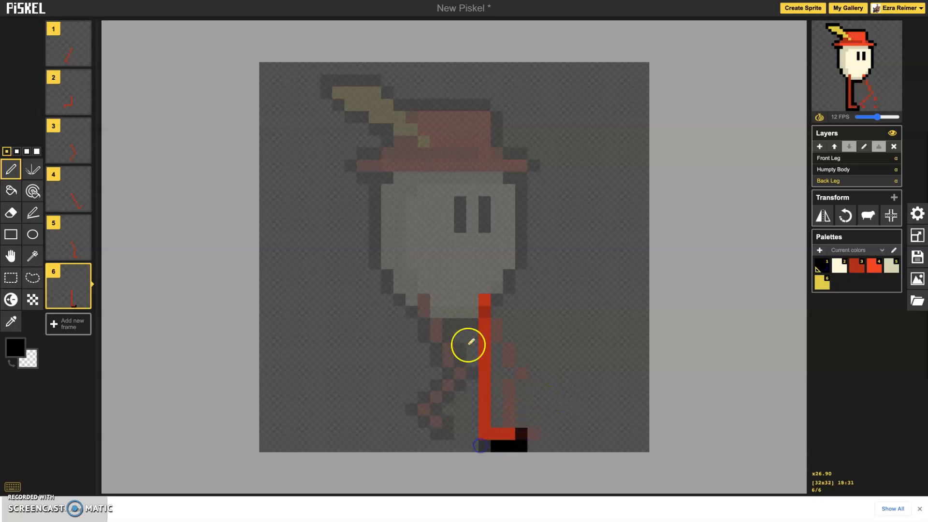
pyautogui.moveTo(472, 329); pyautogui.dragTo(470, 428)
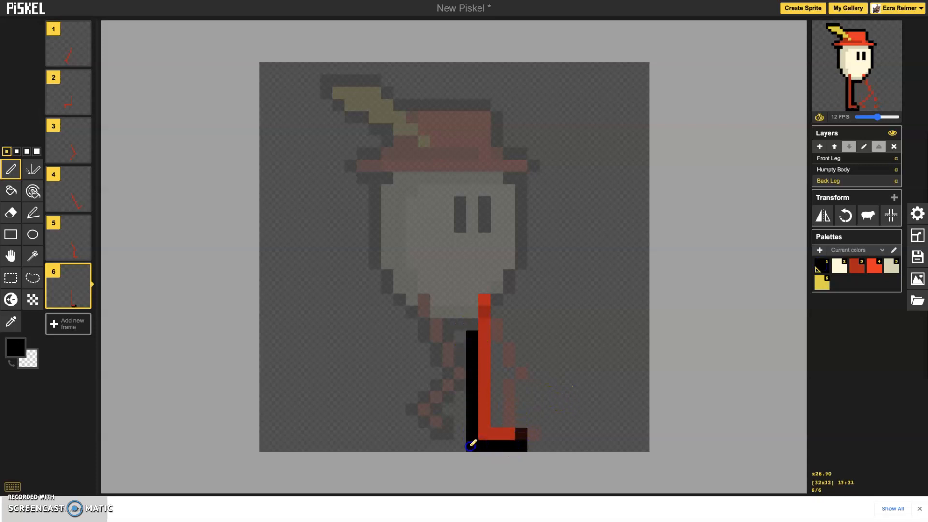
pyautogui.moveTo(496, 312); pyautogui.dragTo(494, 399)
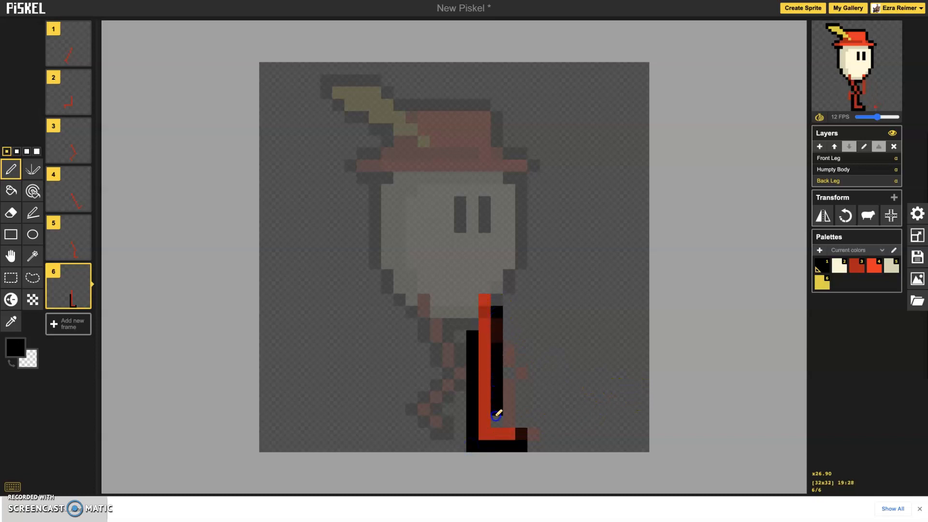
# Outline frame 5's back leg in black along the thigh, knee, shin and flat foot.
pyautogui.press('Up')
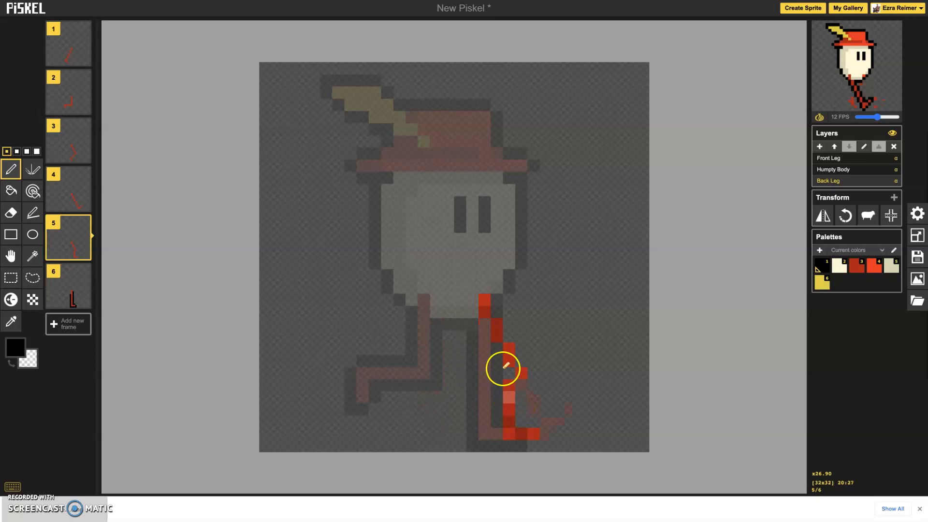
pyautogui.click(484, 325)
pyautogui.moveTo(484, 330); pyautogui.dragTo(501, 362)
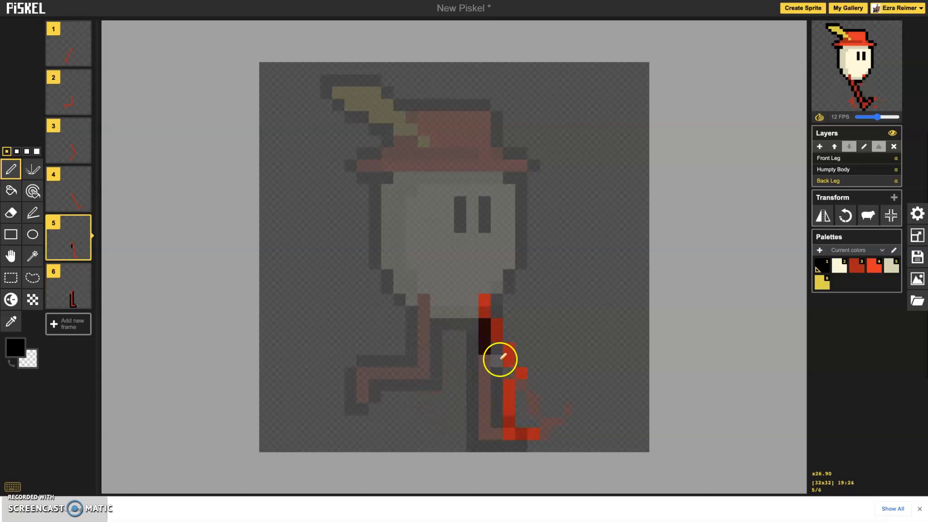
pyautogui.hotkey('ctrl', 'z')
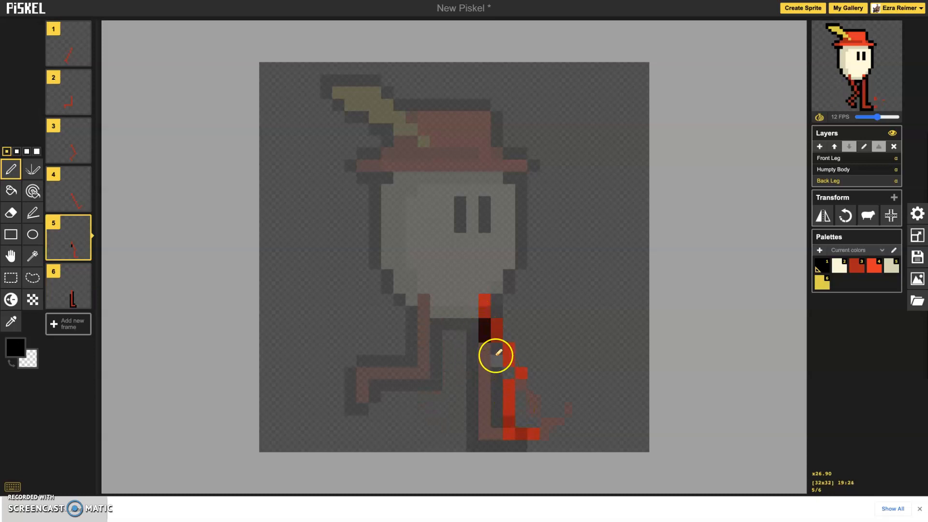
pyautogui.click(497, 350)
pyautogui.moveTo(498, 382)
pyautogui.mouseDown()
pyautogui.moveTo(498, 444)
pyautogui.moveTo(540, 443)
pyautogui.moveTo(549, 433)
pyautogui.moveTo(549, 445)
pyautogui.moveTo(533, 423)
pyautogui.moveTo(519, 422)
pyautogui.moveTo(522, 349)
pyautogui.mouseUp()
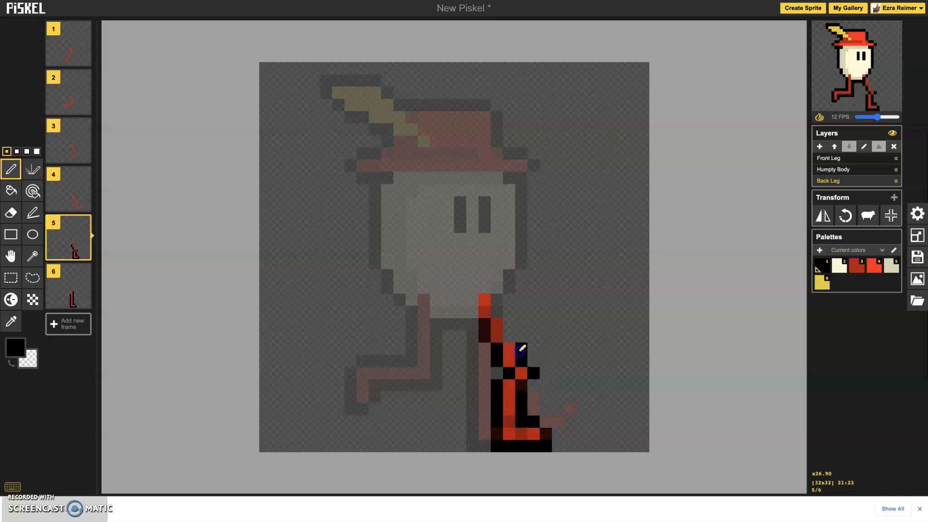
# Outline frame 4's extended diagonal back leg and raised toe in black on both sides.
pyautogui.press('Up')
pyautogui.click(497, 309)
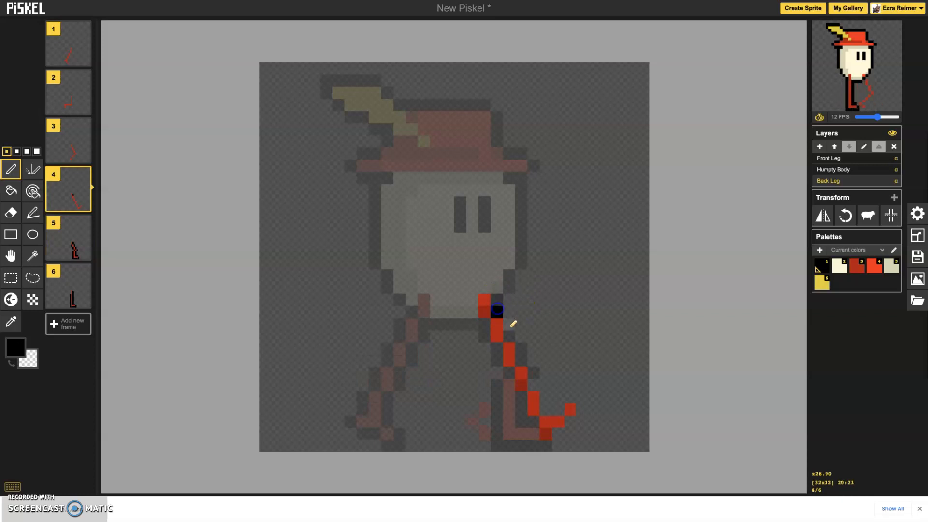
pyautogui.click(534, 385)
pyautogui.click(484, 330)
pyautogui.click(498, 358)
pyautogui.click(513, 382)
pyautogui.click(535, 421)
pyautogui.click(534, 429)
pyautogui.click(546, 446)
pyautogui.click(559, 433)
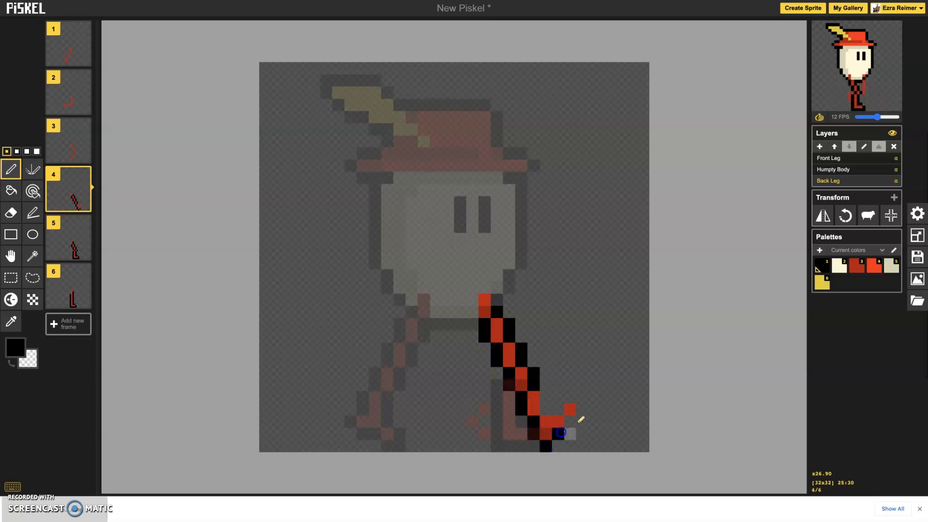
pyautogui.click(582, 397)
pyautogui.moveTo(558, 409); pyautogui.dragTo(543, 410)
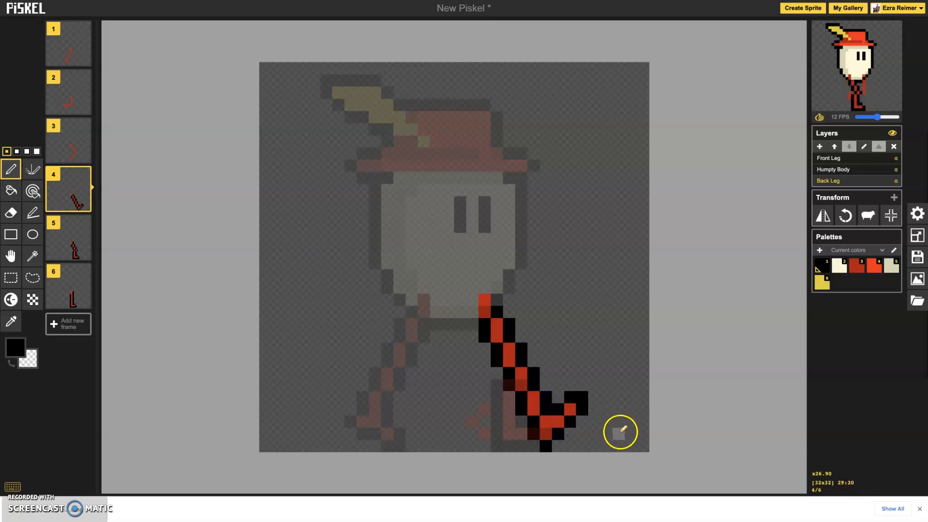
# Outline frame 3's bent back leg in black, around the knee, the angled shin and the short foot.
pyautogui.press('Down')
pyautogui.press('Up')
pyautogui.press('Up')
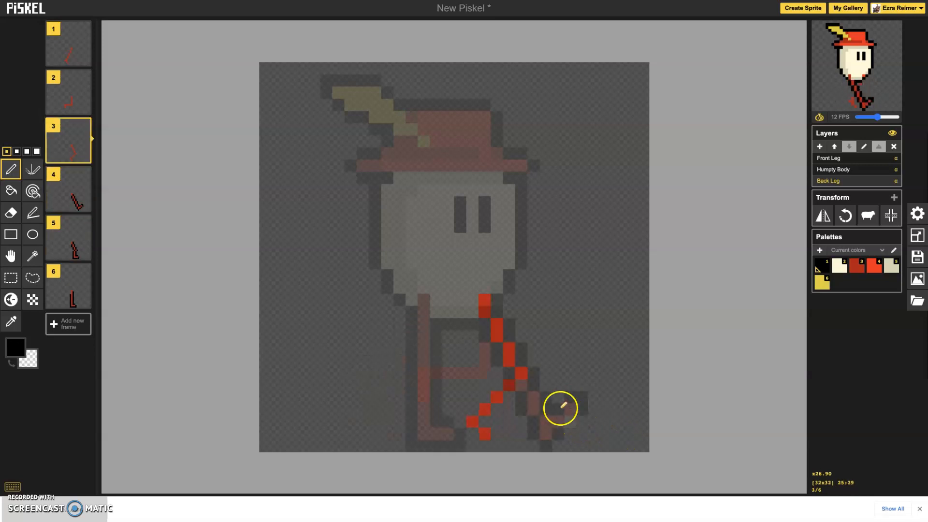
pyautogui.click(485, 331)
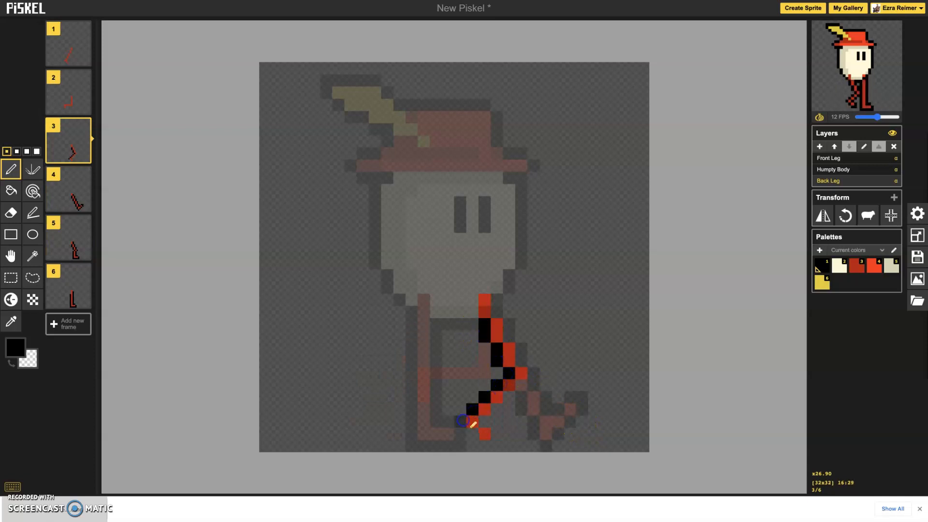
pyautogui.click(494, 437)
pyautogui.click(484, 424)
pyautogui.click(533, 374)
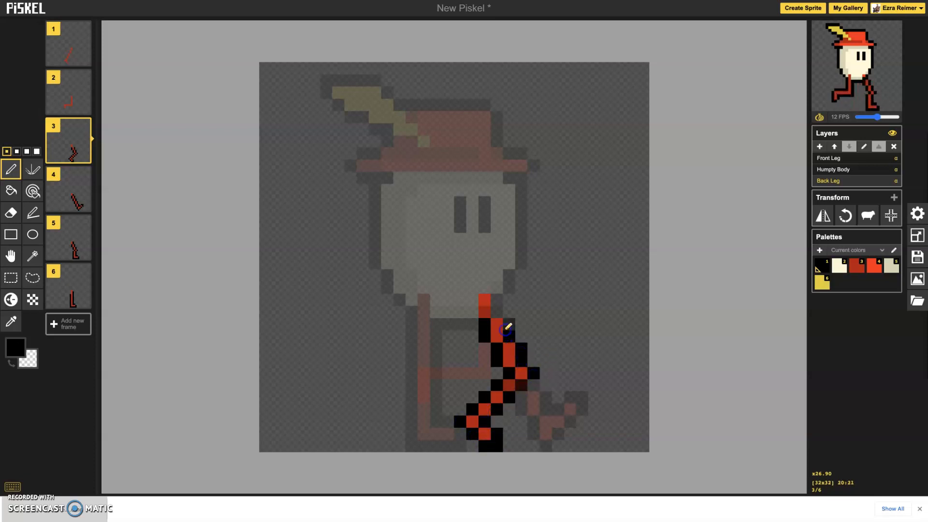
# Outline frame 2's back leg in black, around the vertical thigh, the horizontal shin and the hanging foot.
pyautogui.press('Up')
pyautogui.moveTo(498, 309); pyautogui.dragTo(498, 357)
pyautogui.moveTo(438, 385); pyautogui.dragTo(489, 385)
pyautogui.click(434, 397)
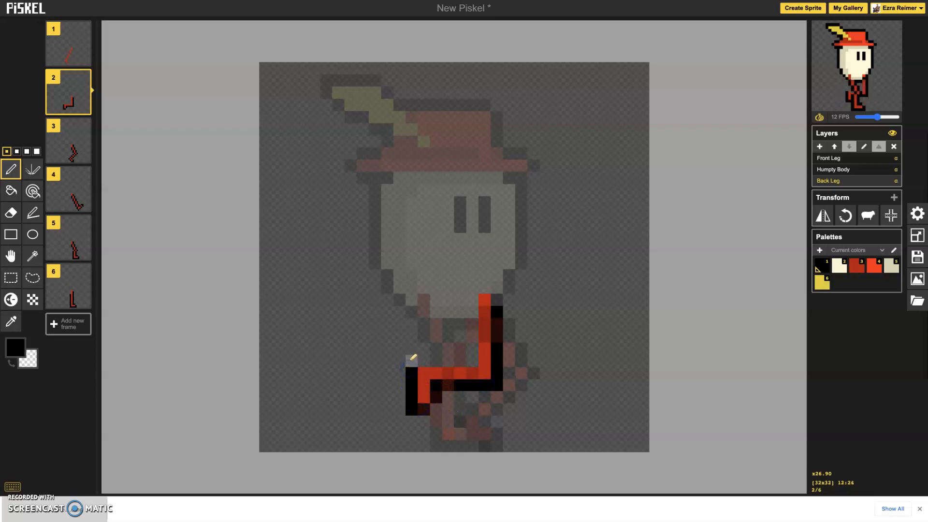
pyautogui.moveTo(411, 360); pyautogui.dragTo(466, 358)
pyautogui.click(472, 324)
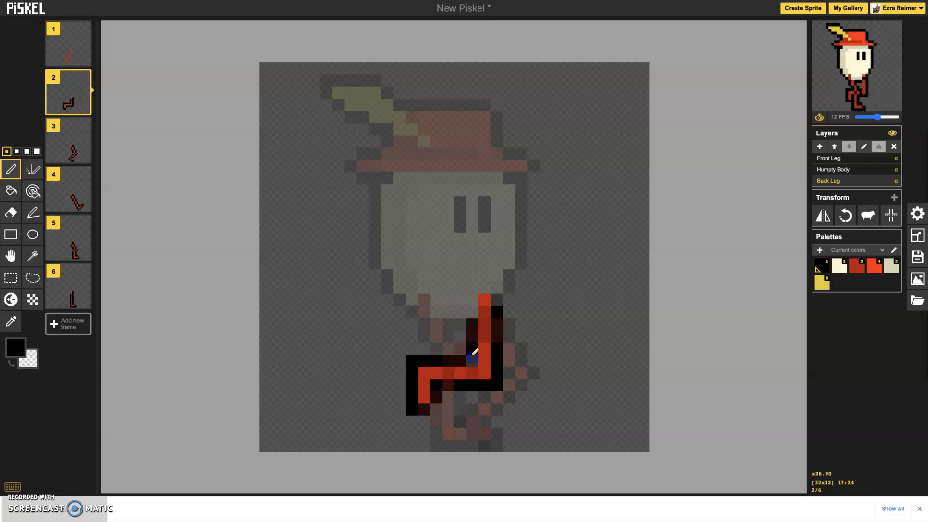
# Outline frame 1's backward-slanting back leg and foot in black on both sides.
pyautogui.press('Up')
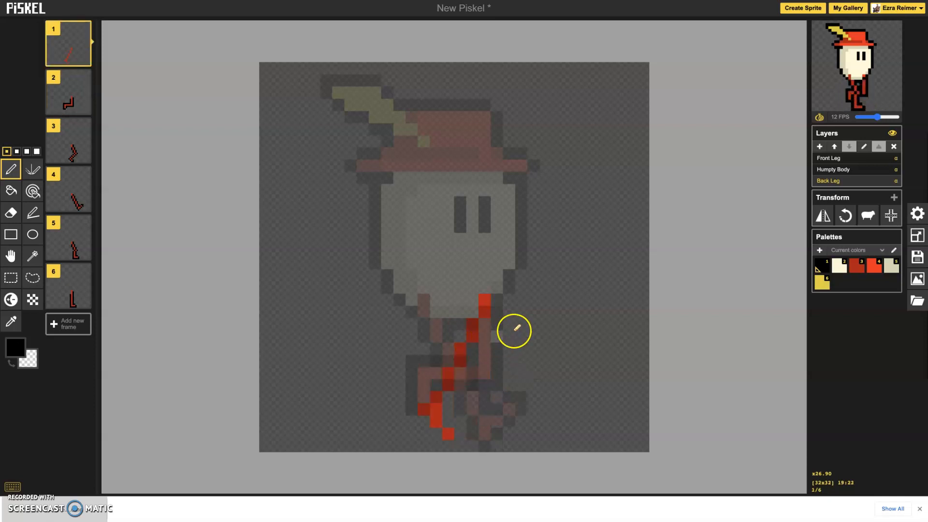
pyautogui.click(473, 354)
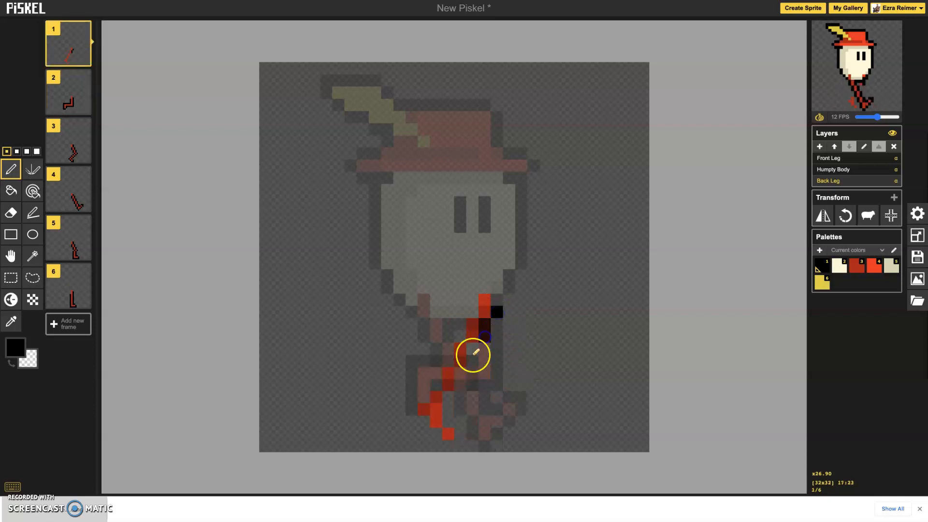
pyautogui.moveTo(455, 394); pyautogui.dragTo(448, 418)
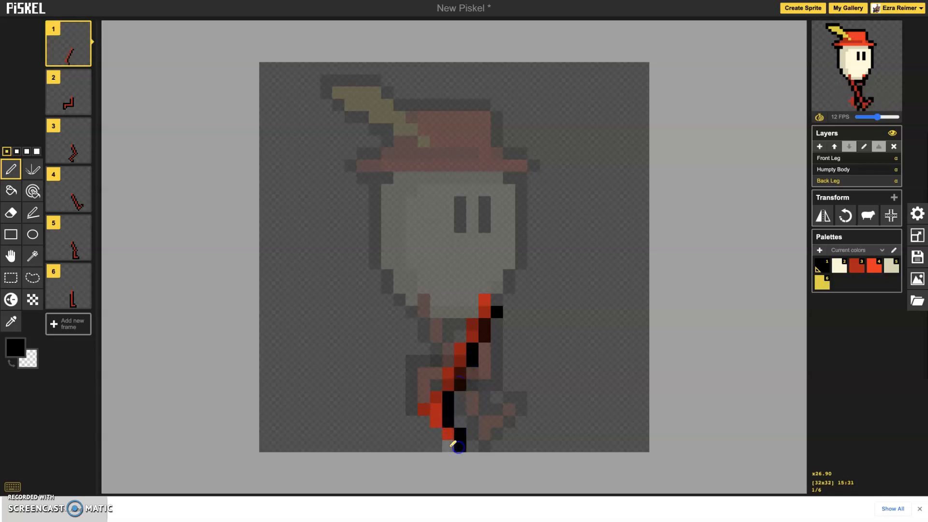
pyautogui.click(436, 434)
pyautogui.moveTo(414, 411); pyautogui.dragTo(476, 312)
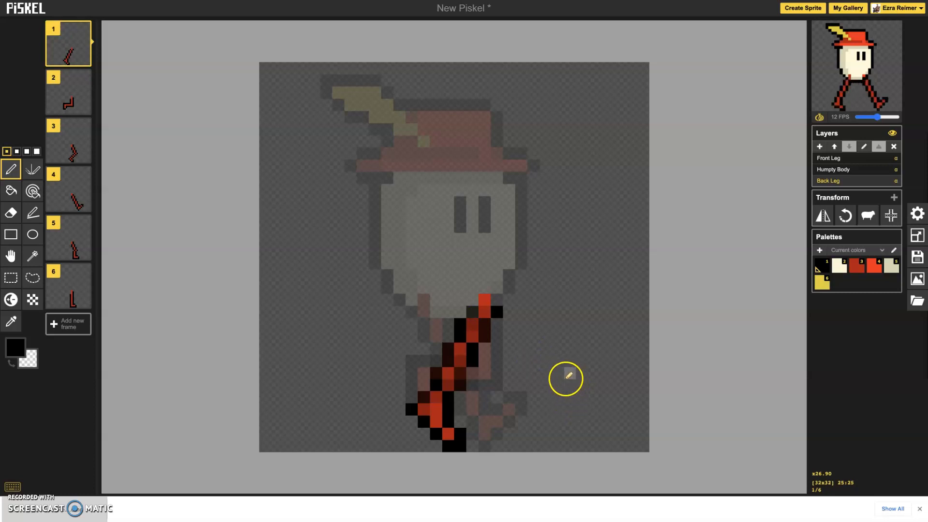
# Go to frame 5 and add a new layer named Pants above the Front Leg layer.
pyautogui.press('Down')
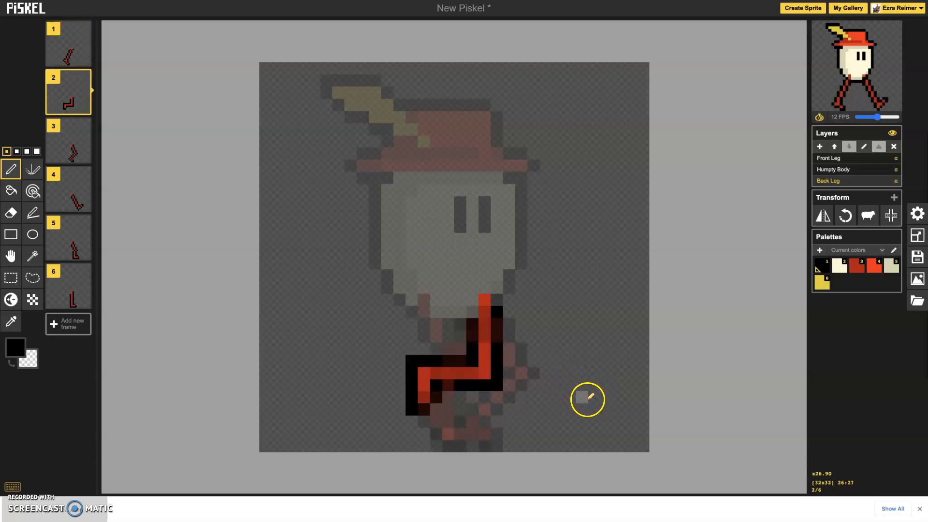
pyautogui.press('Down')
pyautogui.press('Down')
pyautogui.press('Down')
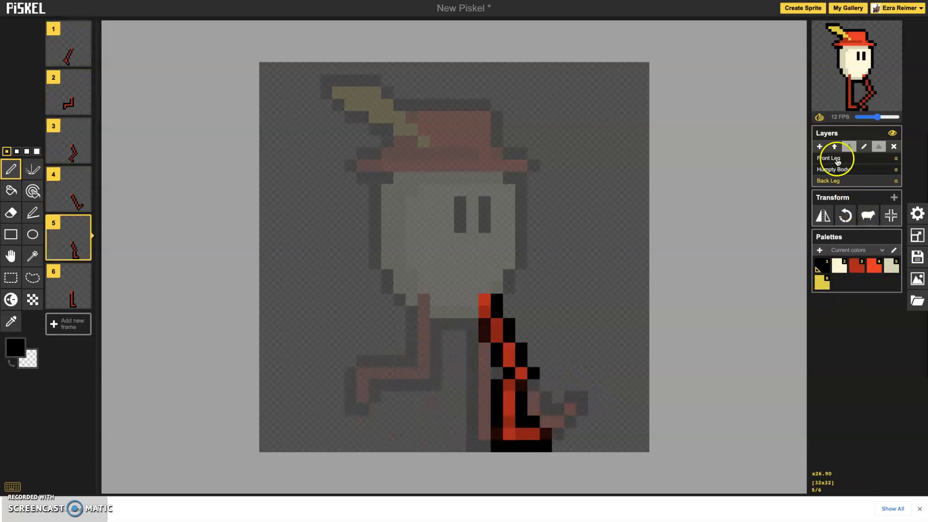
pyautogui.click(838, 161)
pyautogui.click(820, 147)
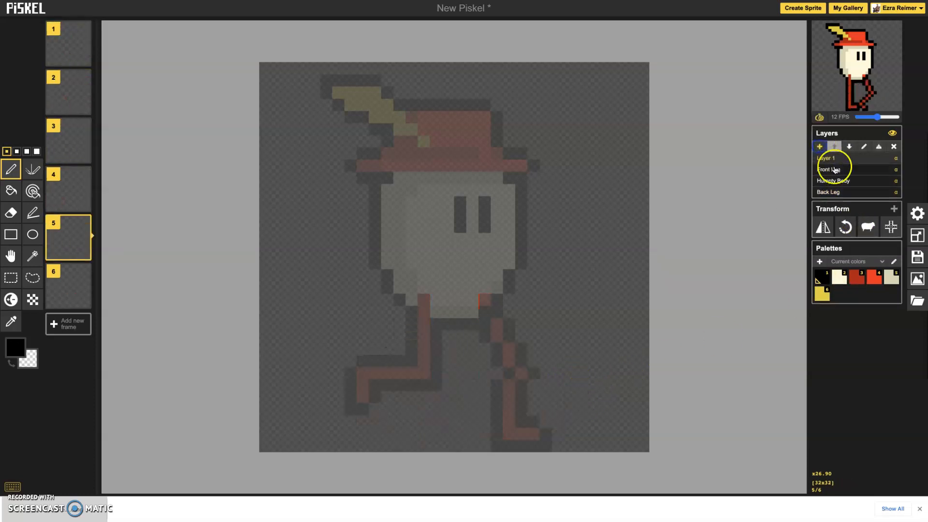
pyautogui.doubleClick(827, 159)
pyautogui.press('BackSpace')
pyautogui.write('Pants')
pyautogui.press('Return')
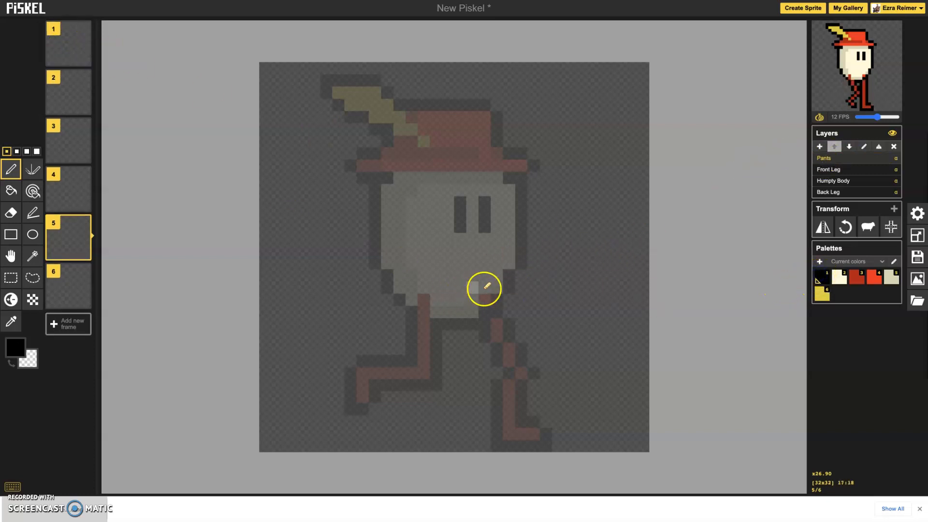
# Draw a black belt line across the lower body with bright red pants below it, and clone the Pants layer to all frames.
pyautogui.moveTo(509, 276); pyautogui.dragTo(394, 278)
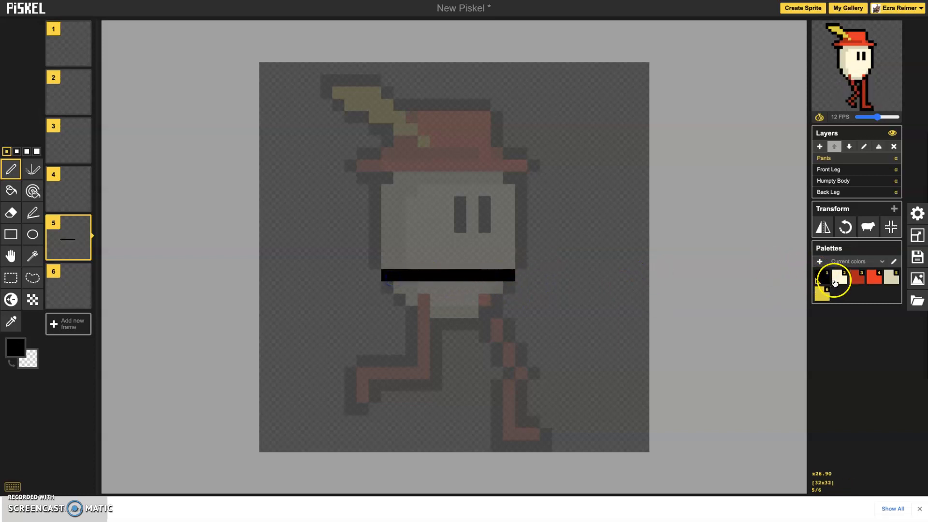
pyautogui.click(874, 277)
pyautogui.click(497, 288)
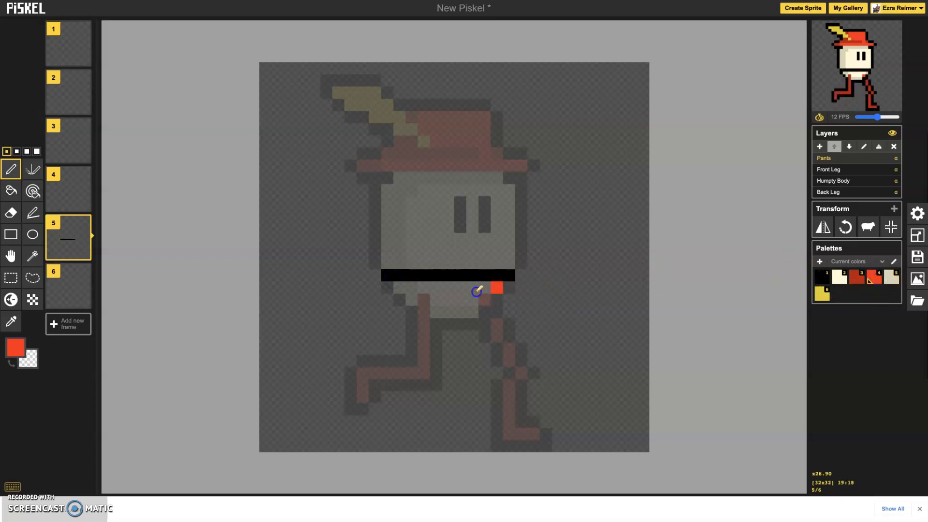
pyautogui.moveTo(419, 299); pyautogui.dragTo(467, 302)
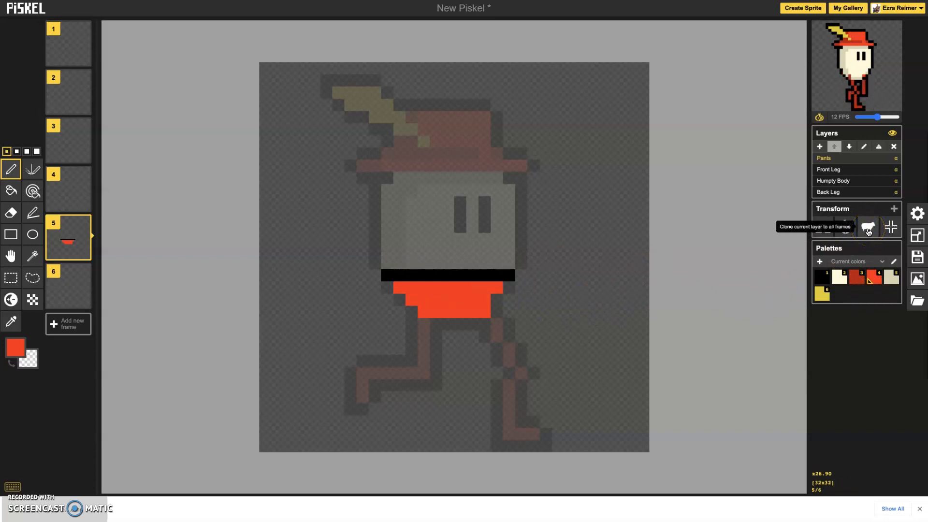
pyautogui.click(869, 231)
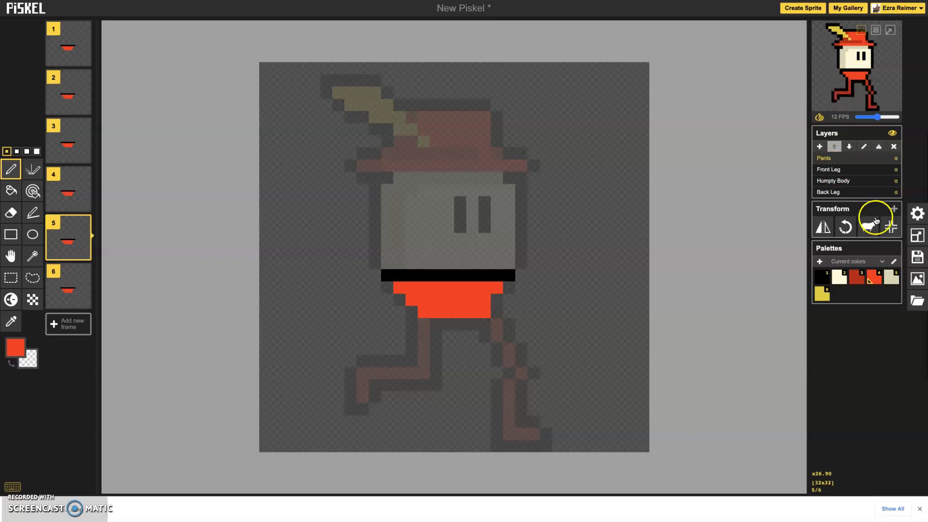
# Fill the pants with dark red and clone the recoloured layer to all frames.
pyautogui.click(855, 277)
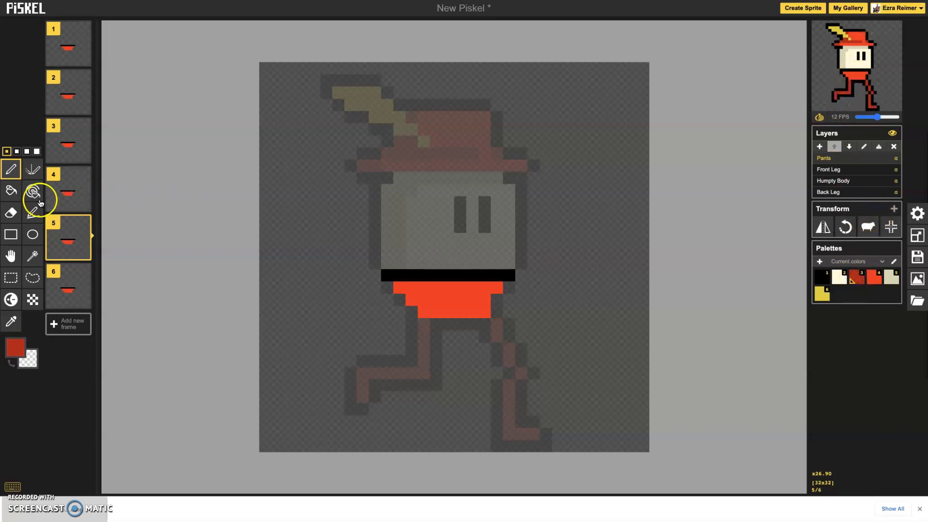
pyautogui.click(11, 191)
pyautogui.click(452, 299)
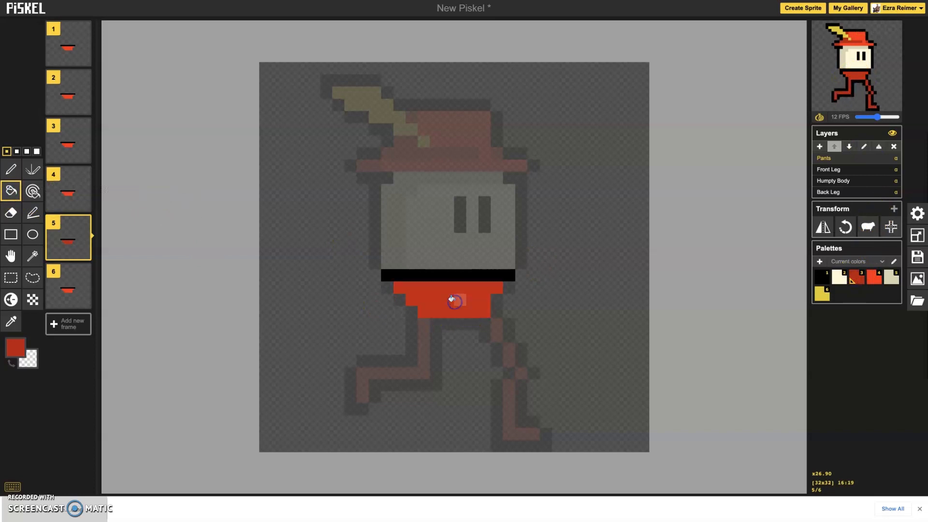
pyautogui.click(868, 231)
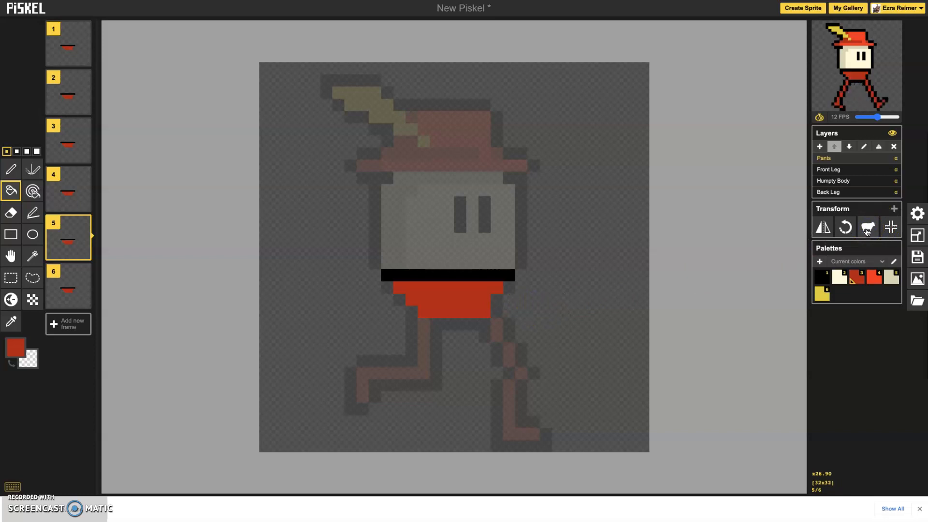
# Paint bright red highlight pixels on the upper right part of the pants and clone the layer to all frames.
pyautogui.click(866, 284)
pyautogui.click(12, 170)
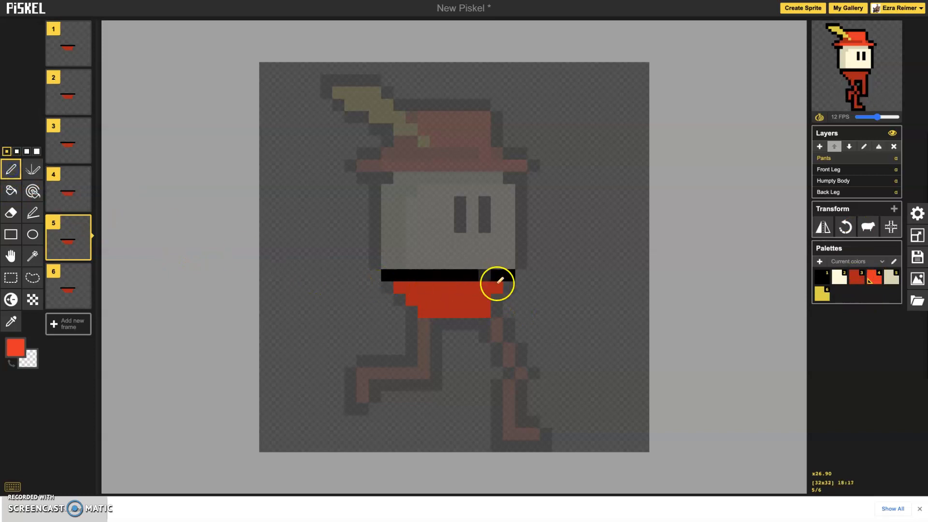
pyautogui.click(482, 299)
pyautogui.click(440, 284)
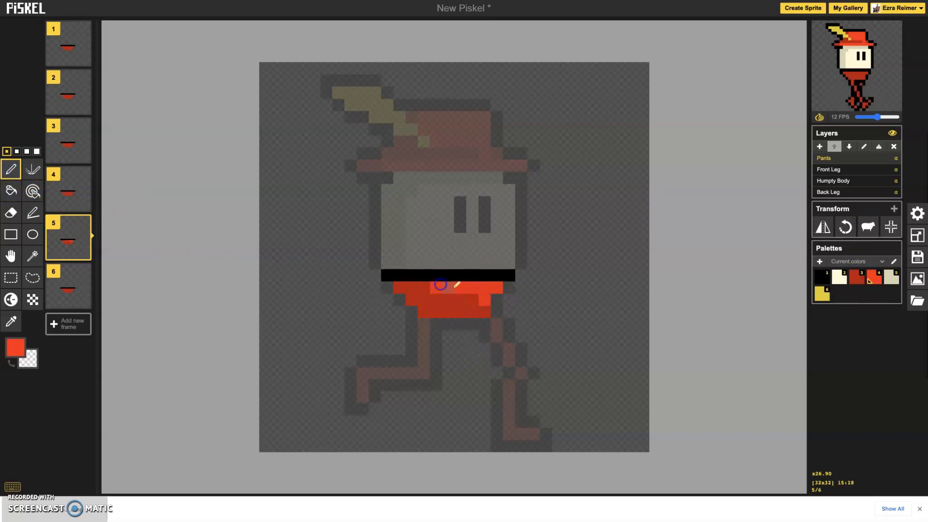
pyautogui.click(473, 298)
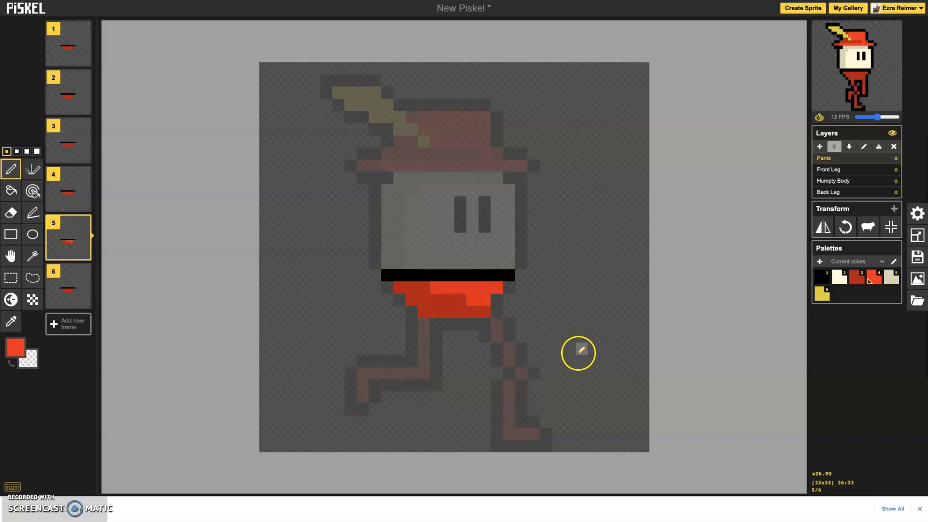
pyautogui.click(450, 299)
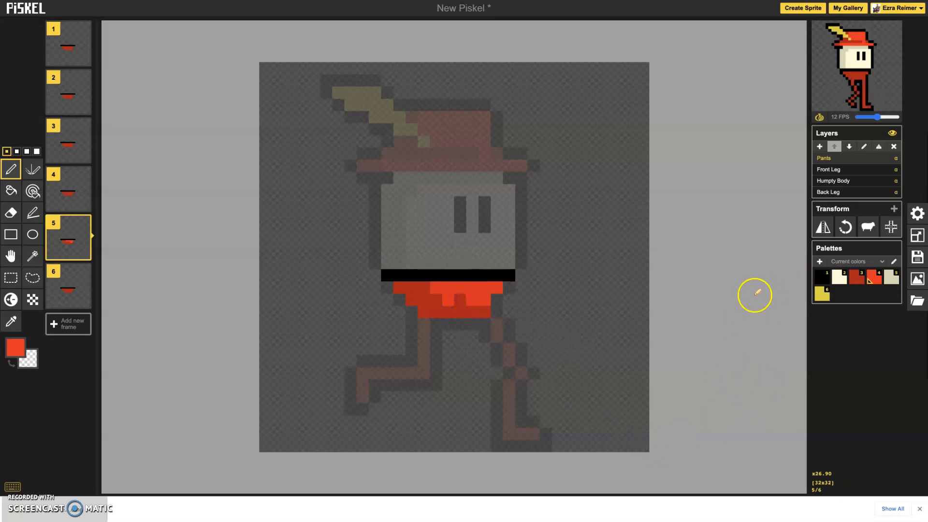
pyautogui.click(867, 228)
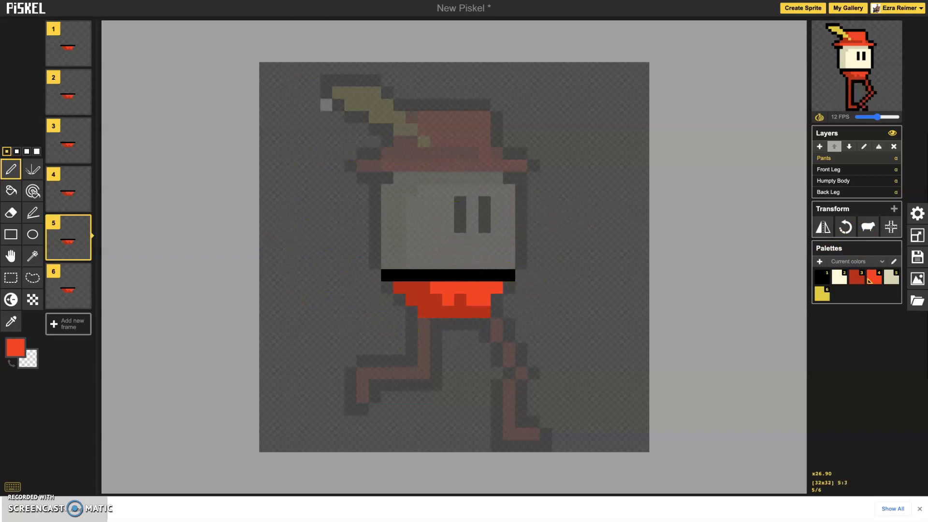
pyautogui.moveTo(373, 5)
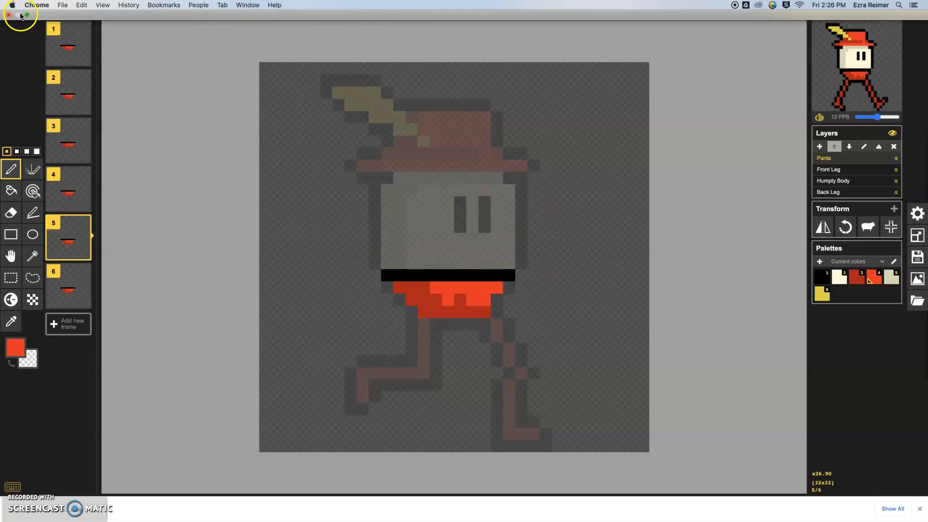